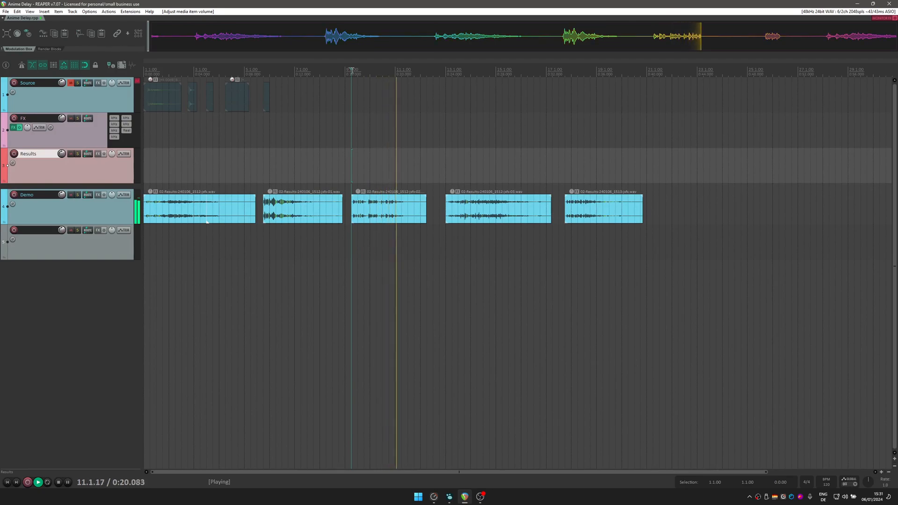
Step: Listen to the fourth and fifth clips on the Demo track, then stop playback
click(446, 70)
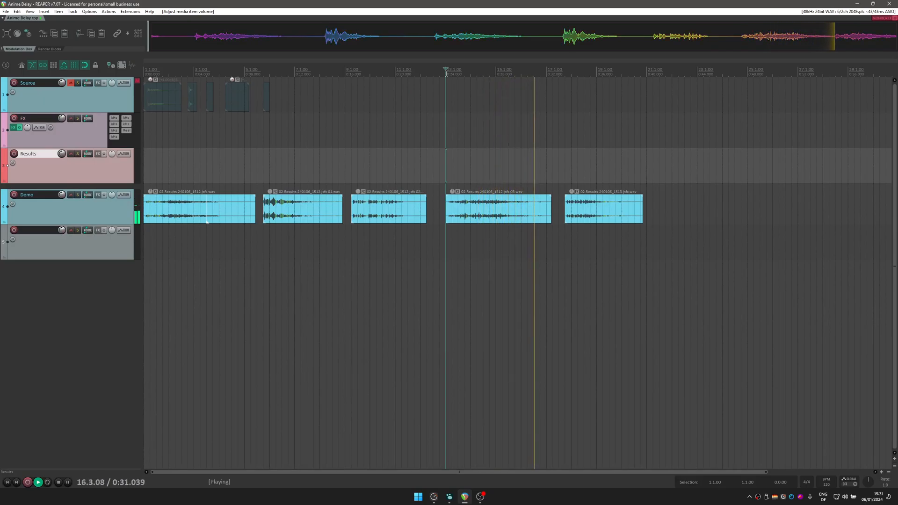
click(564, 71)
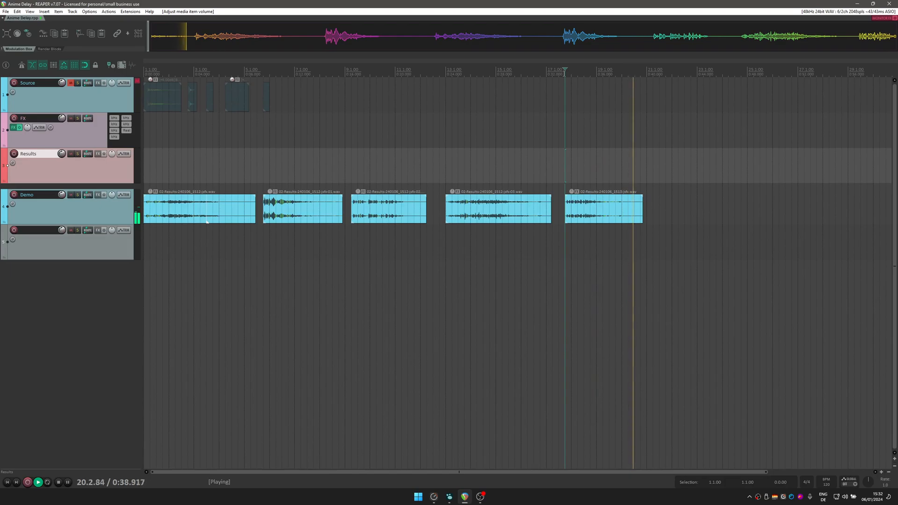
key(space)
Step: Remove all effects from the FX track and swap muting so that Source plays and Demo is muted
alt+click(13, 127)
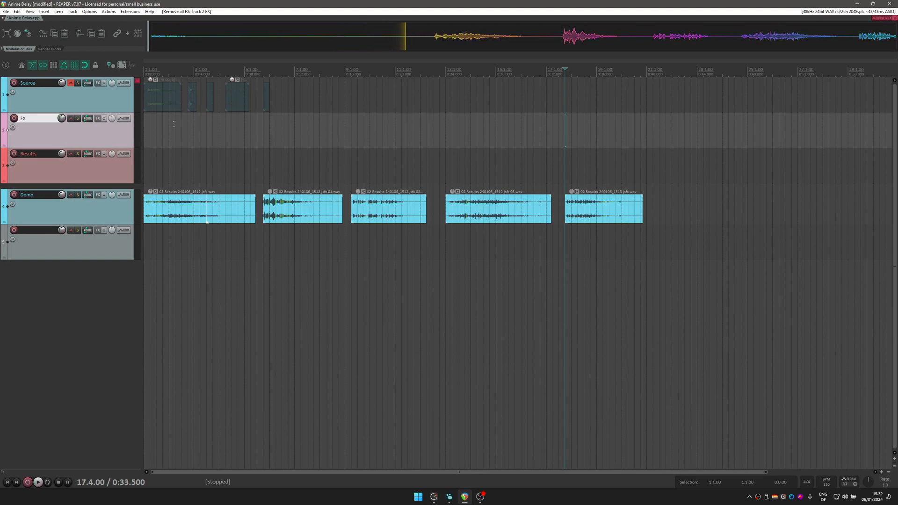
click(71, 83)
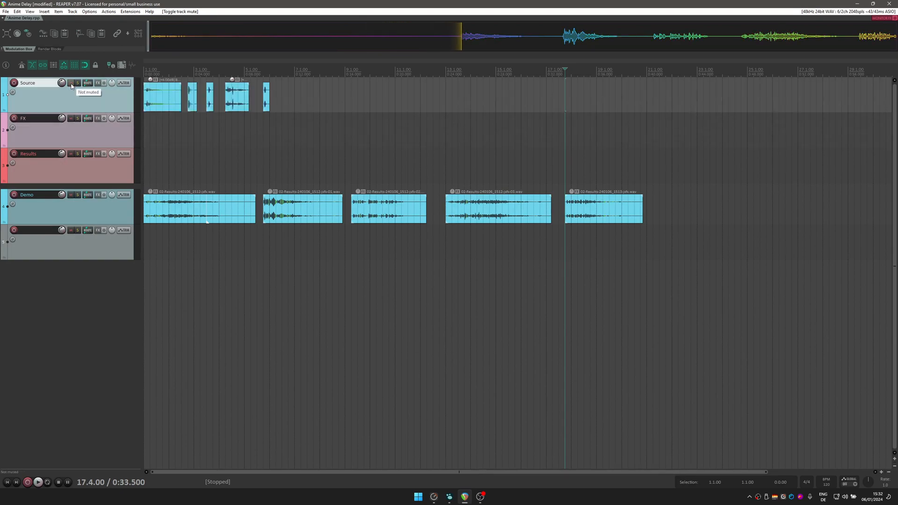
scroll(194, 105, up, 2)
scroll(193, 103, up, 2)
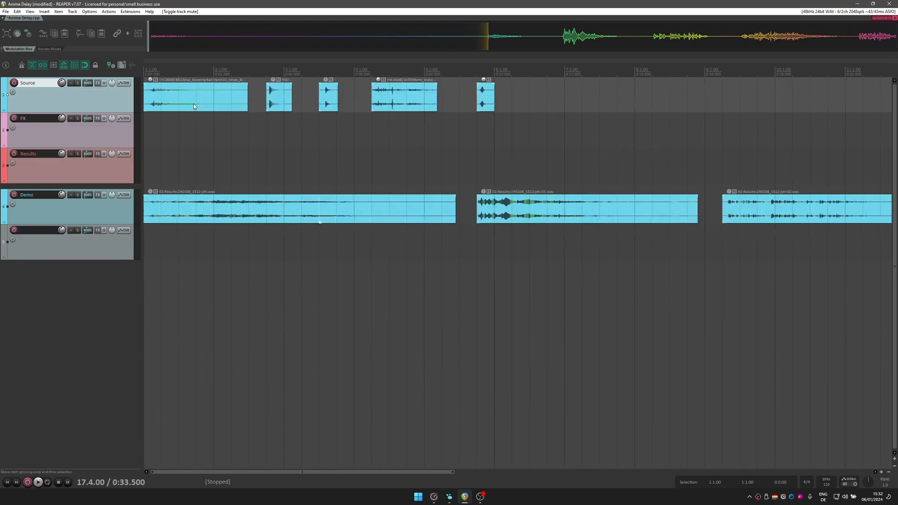
click(71, 195)
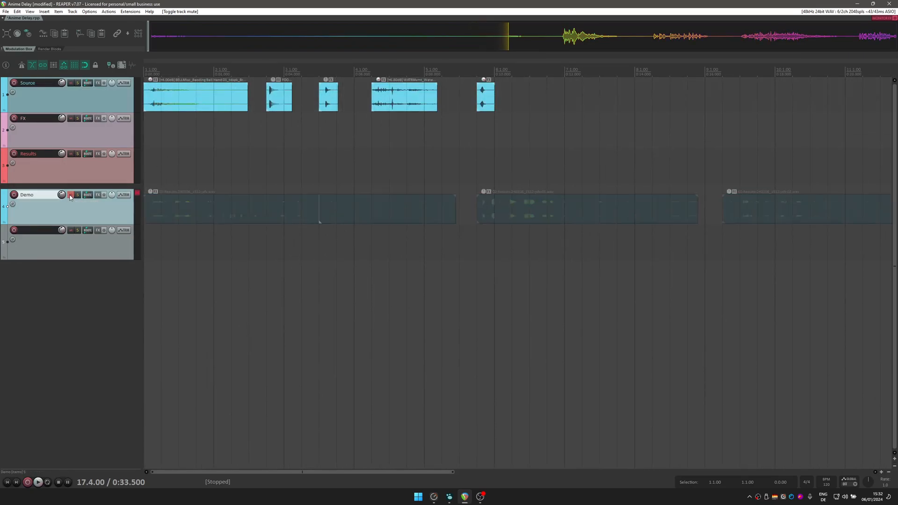
Step: Audition the first three clips on the Source track one at a time
click(151, 93)
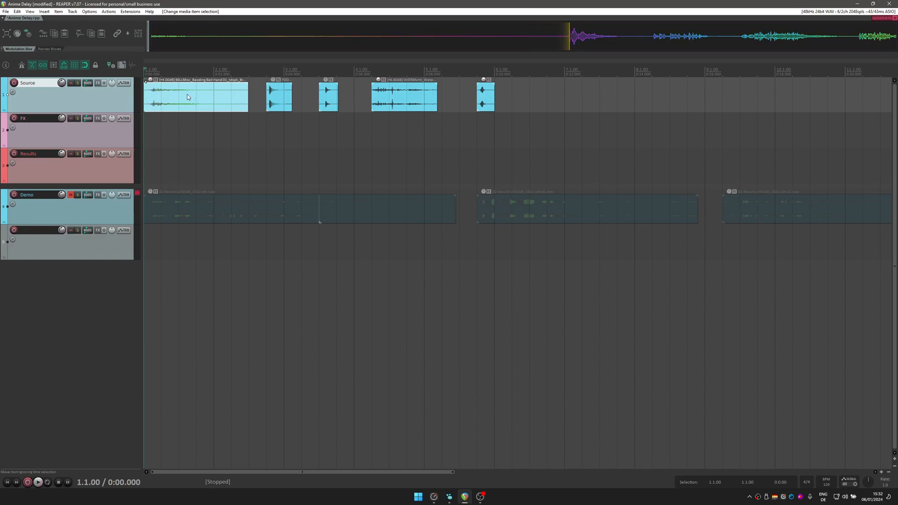
key(space)
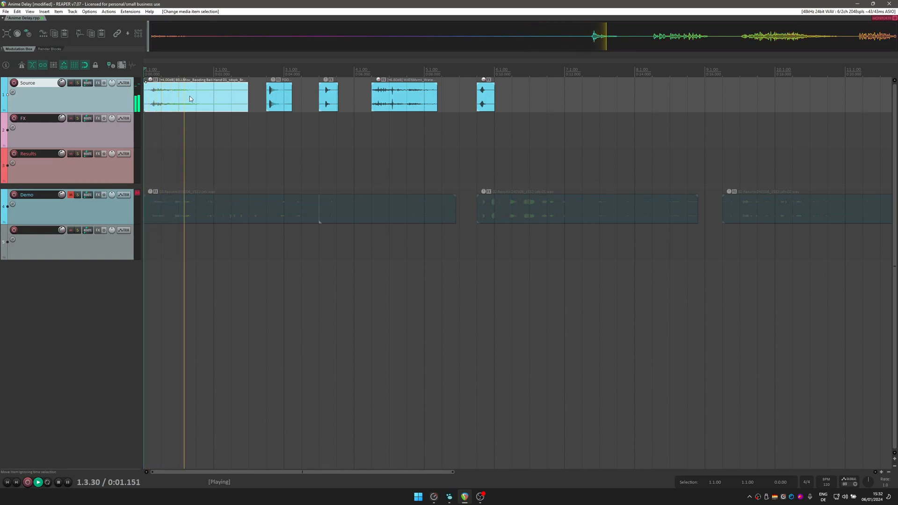
key(space)
click(267, 98)
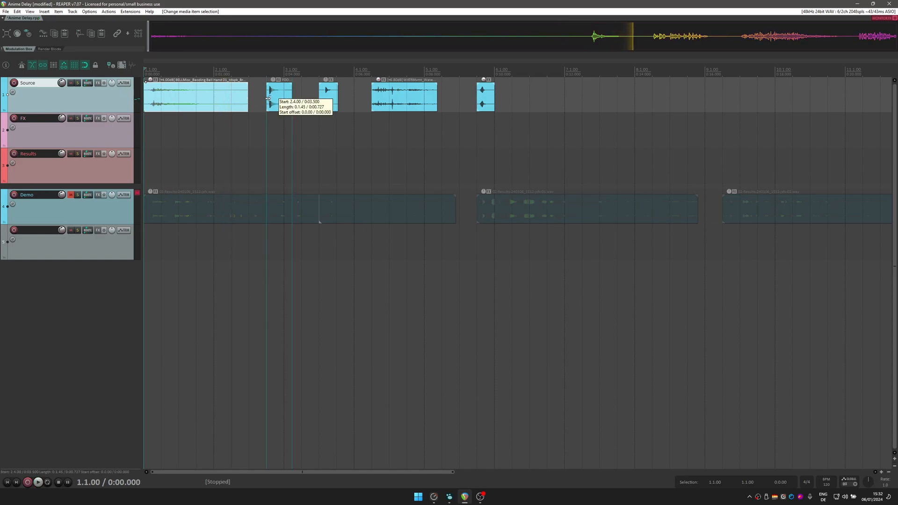
key(space)
key(space)
click(321, 98)
key(space)
key(space)
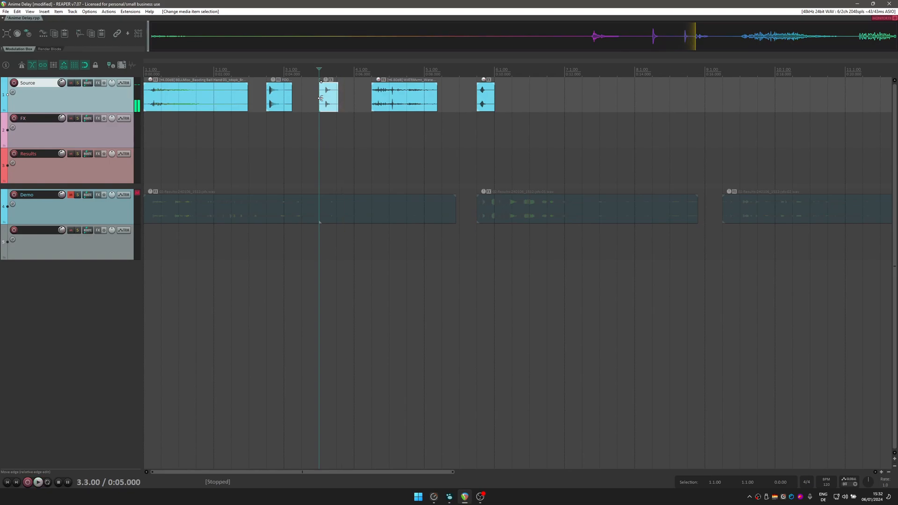
Step: Audition the water whoosh clip and the final clip on the Source track
click(372, 97)
scroll(376, 100, up, 2)
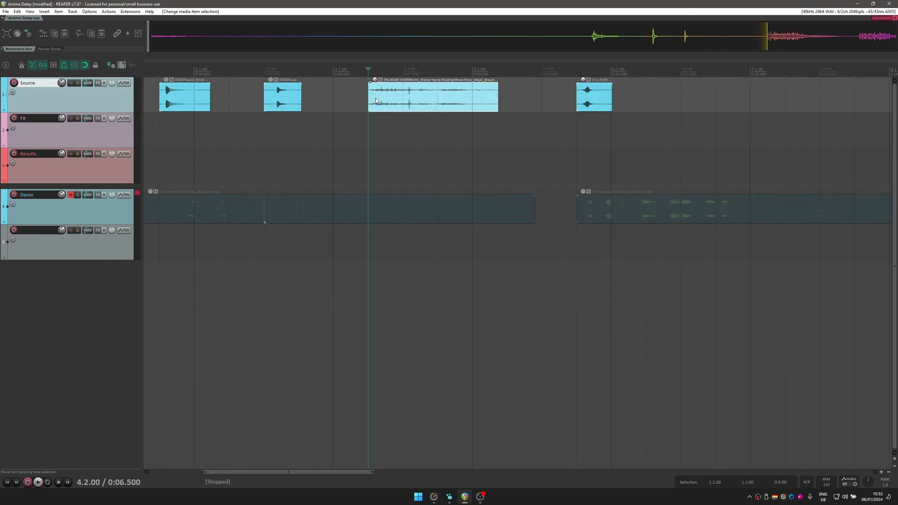
key(space)
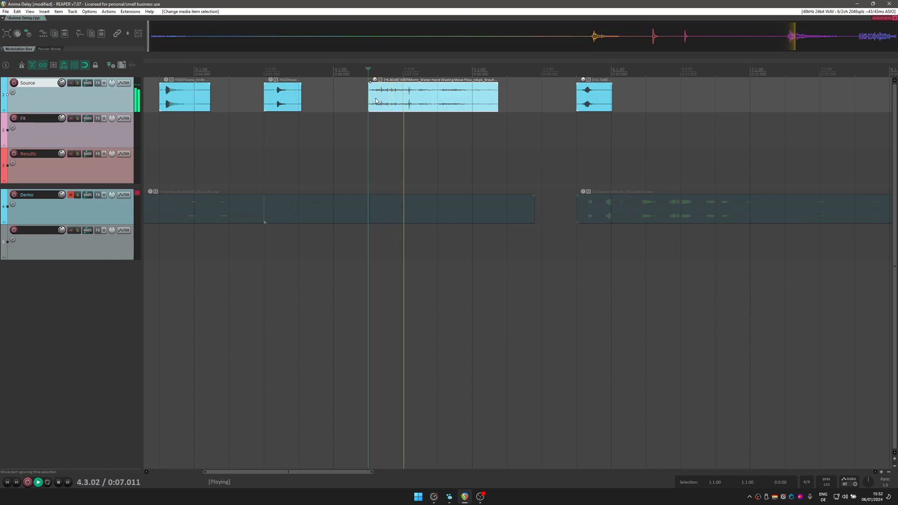
click(578, 99)
key(space)
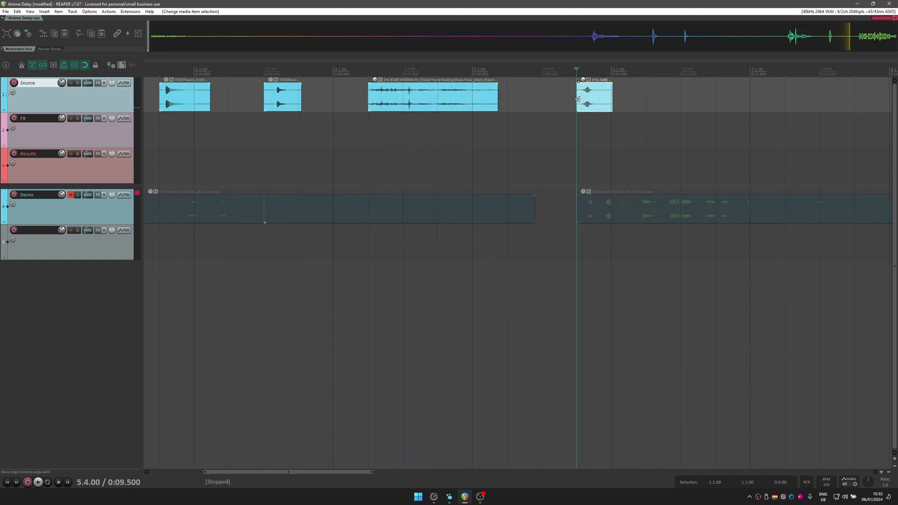
scroll(538, 129, down, 3)
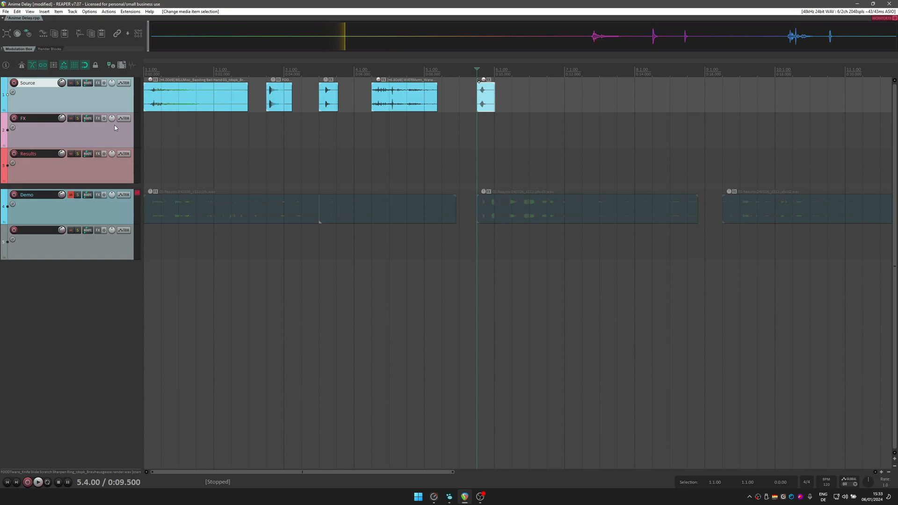
Step: Add the kHs Delay (Kilohearts) plug-in to the FX track and raise its delay time to 712 ms
click(98, 119)
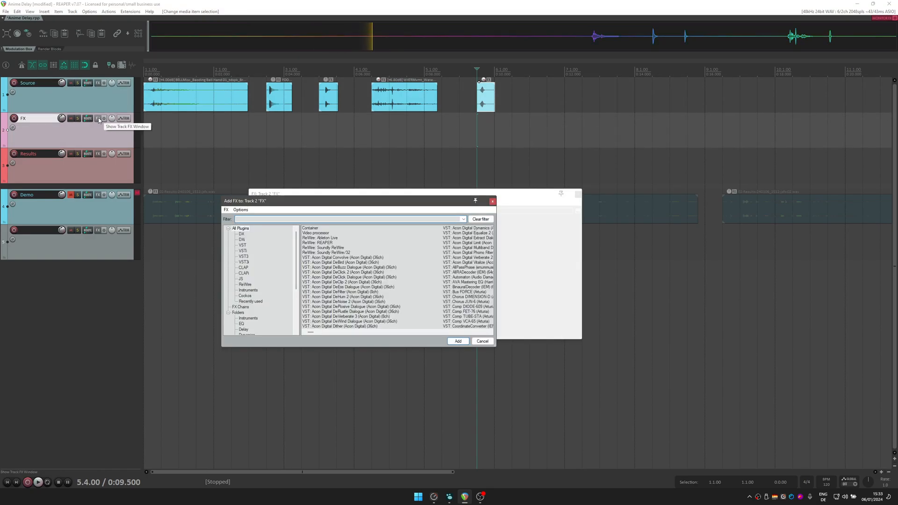
text(khs delay)
key(Down)
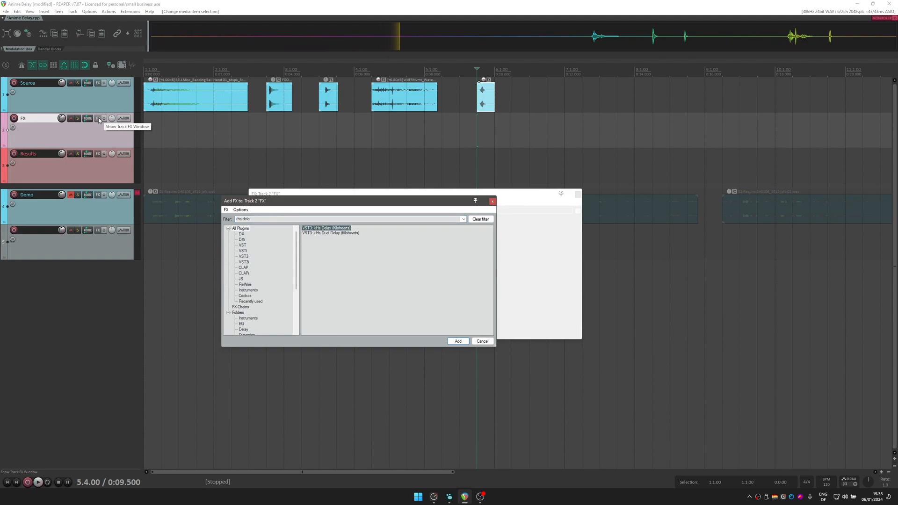
key(Return)
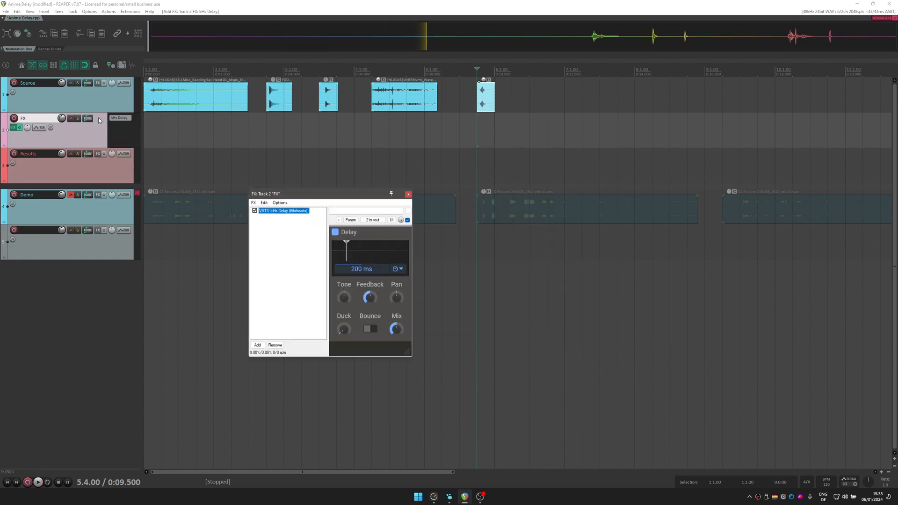
click(362, 271)
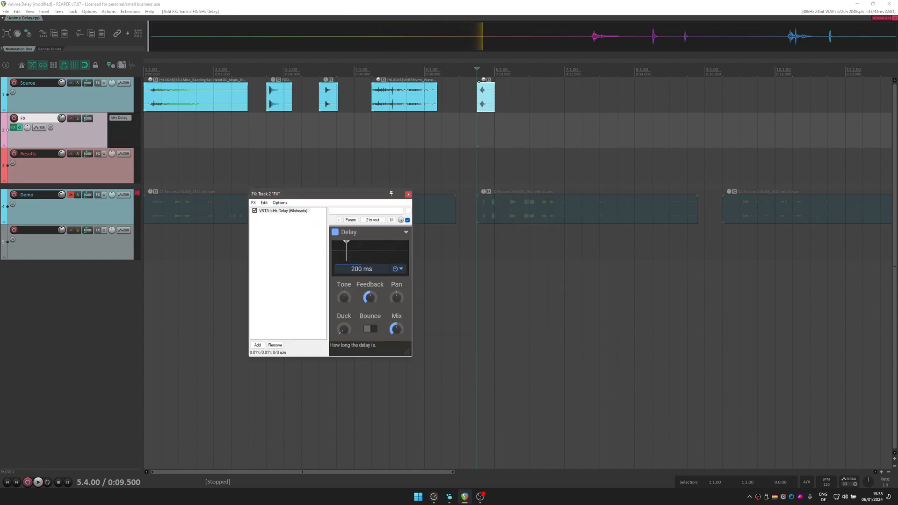
drag(362, 270, 362, 244)
Step: Move the first bell clip from Source to the FX track and play it while changing the delay time to 682 ms
drag(192, 101, 192, 136)
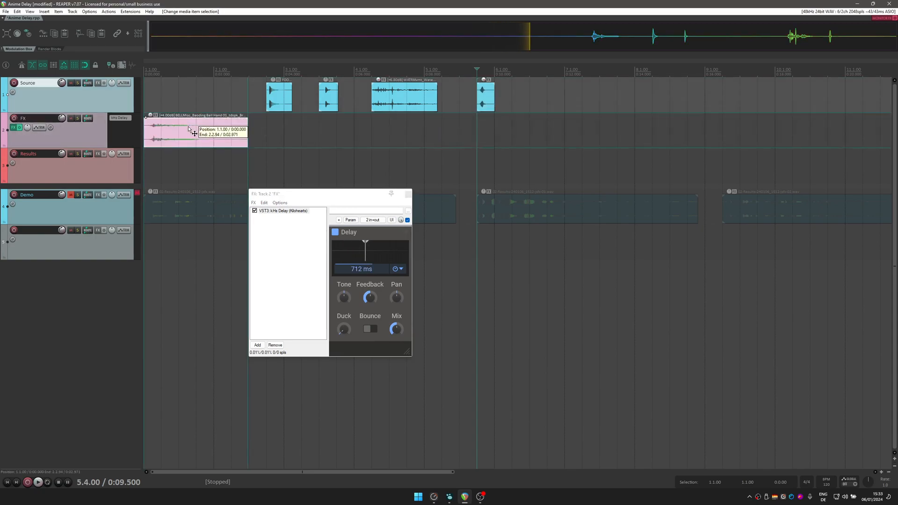
click(145, 134)
key(space)
click(362, 269)
mouse_move(362, 270)
mouse_down()
mouse_move(362, 234)
mouse_move(359, 272)
mouse_up()
key(space)
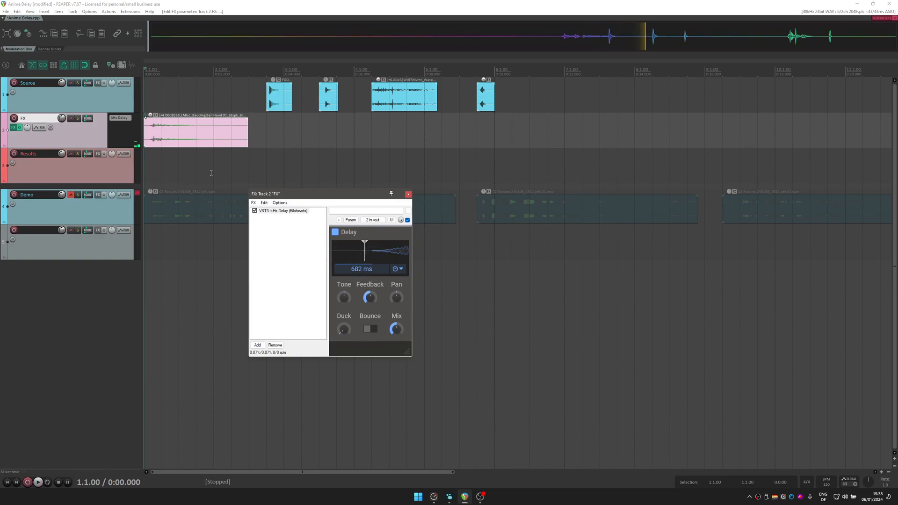
Step: Mute the Source track and move the bell clip back onto it
click(70, 83)
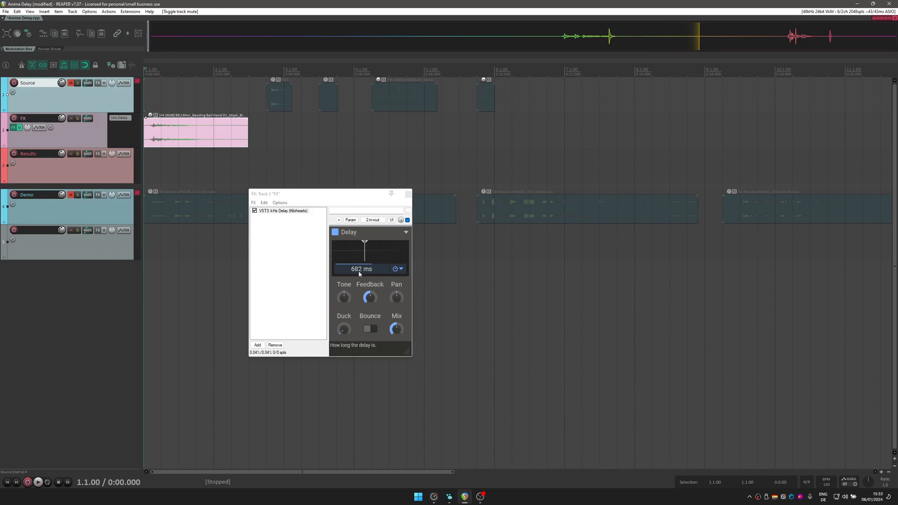
drag(171, 143, 172, 107)
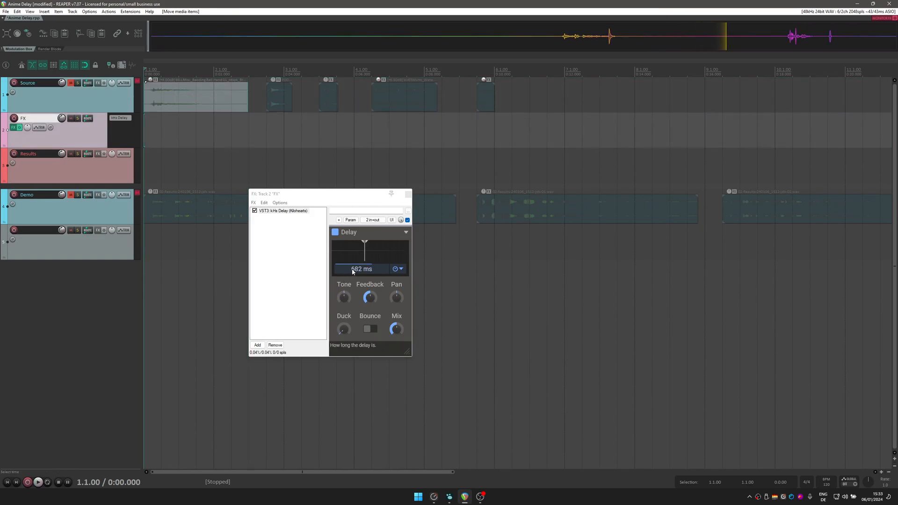
Step: Set the delay time to 634 ms and enable LFO parameter modulation for it
drag(353, 270, 352, 271)
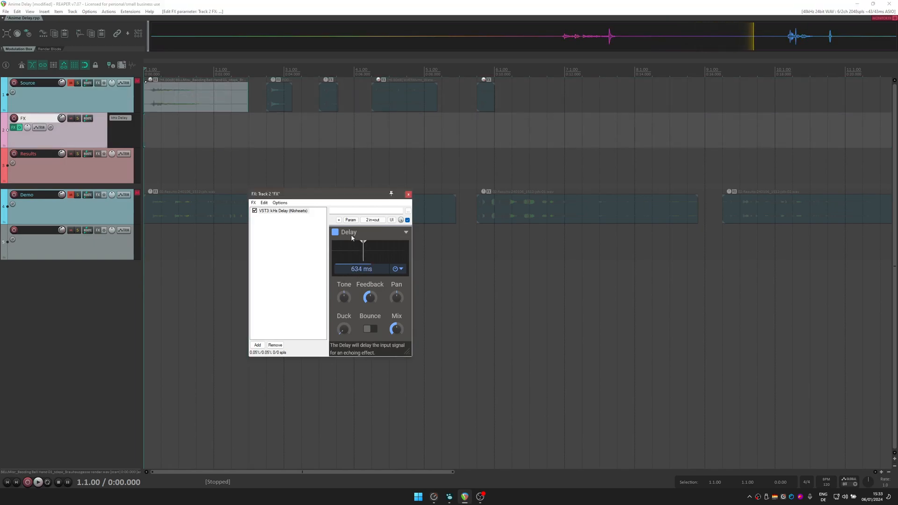
click(352, 221)
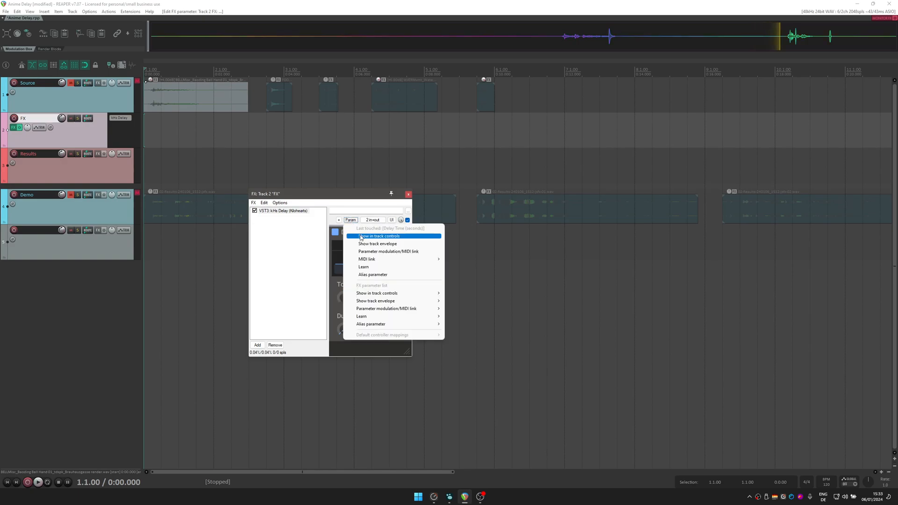
click(363, 253)
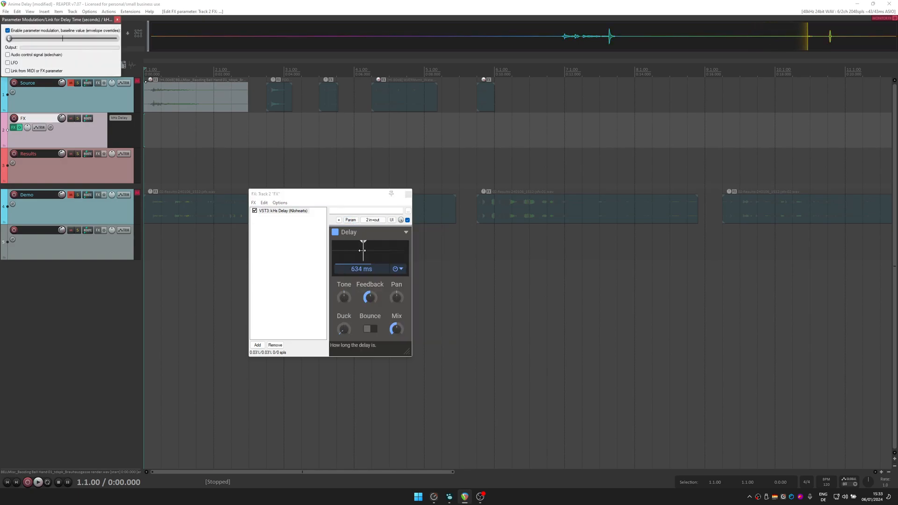
drag(76, 22, 134, 69)
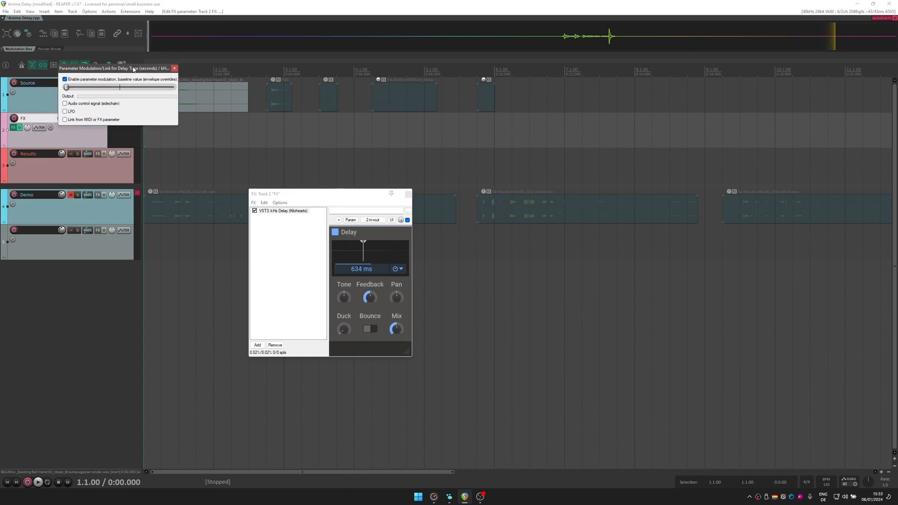
click(69, 112)
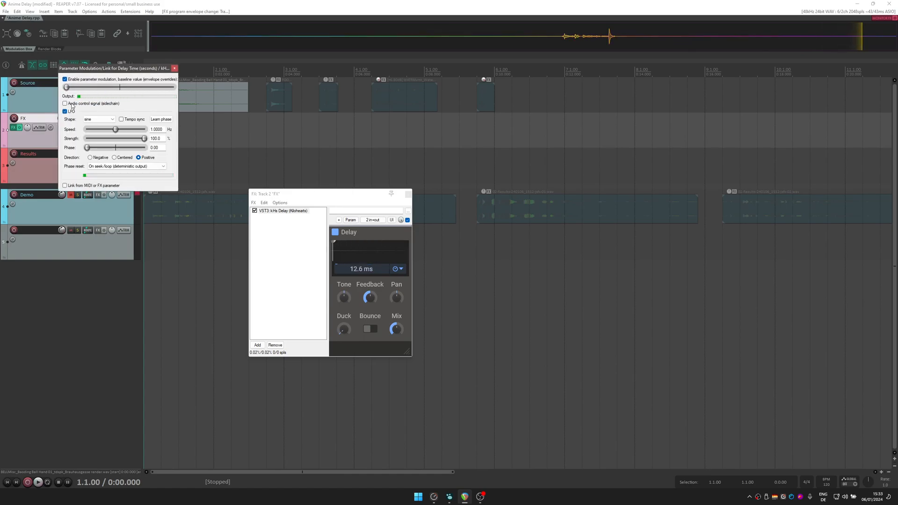
Step: Configure the delay-time LFO with centered direction, 26.3% strength, random shape and a baseline value around two thirds of the range
click(115, 157)
drag(144, 138, 108, 141)
drag(68, 87, 120, 88)
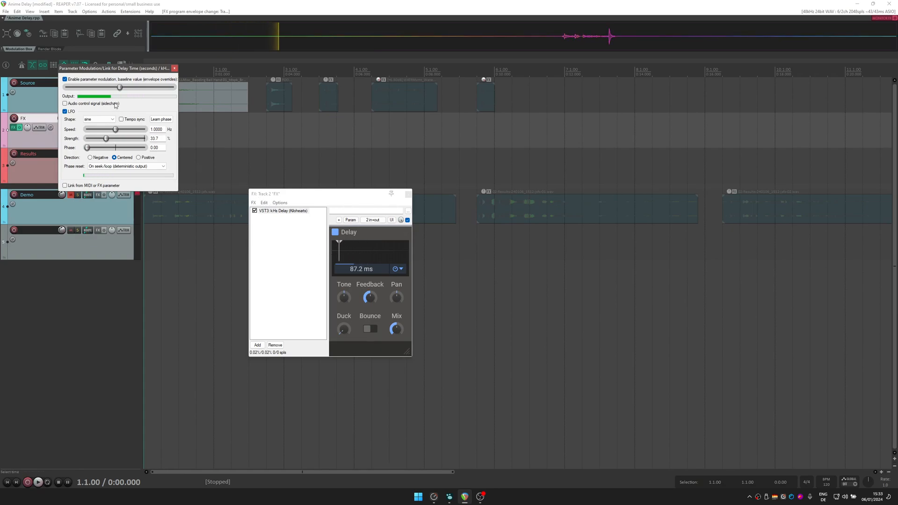
drag(120, 87, 139, 91)
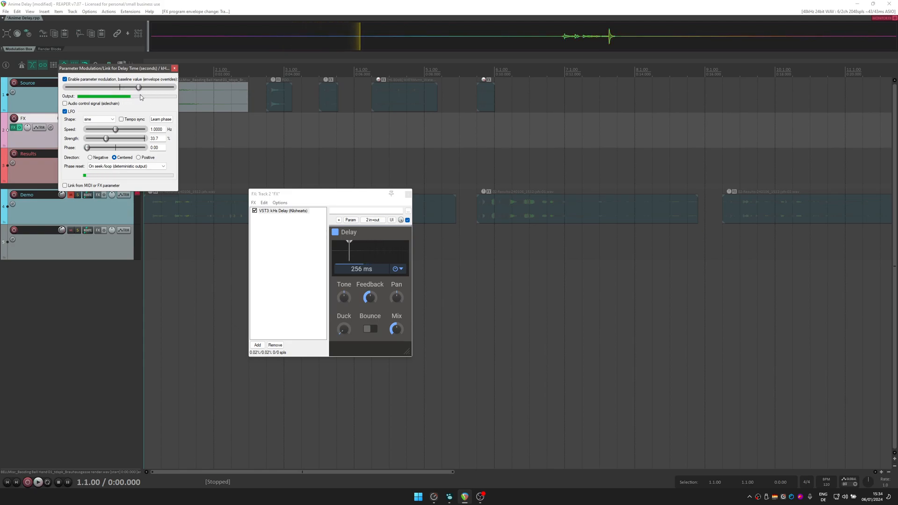
drag(106, 138, 102, 139)
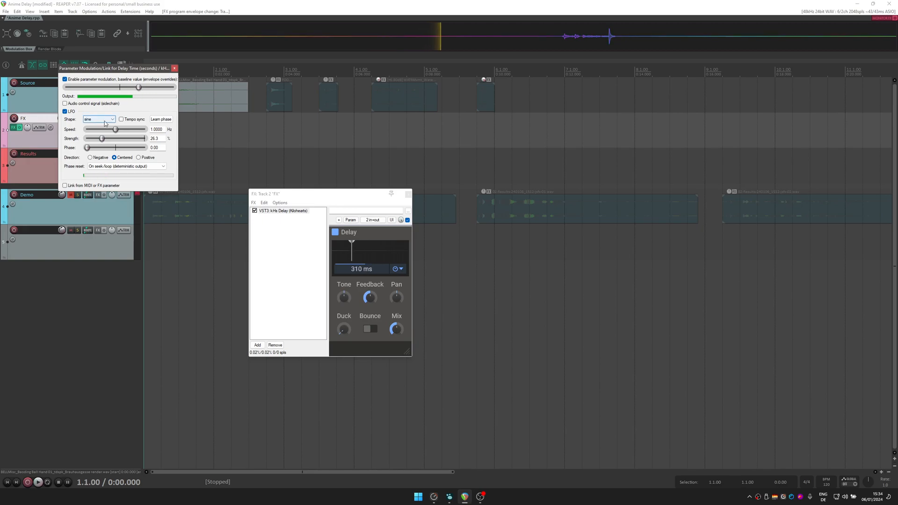
click(104, 121)
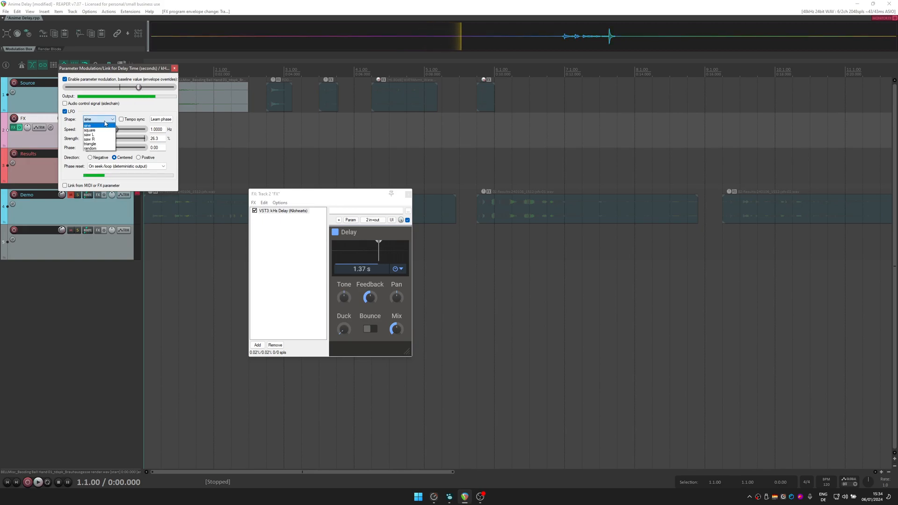
click(100, 149)
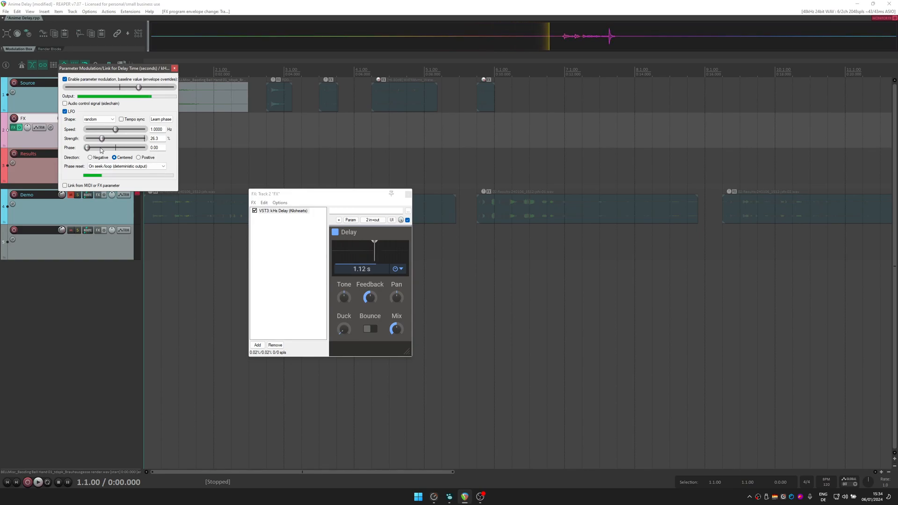
click(174, 69)
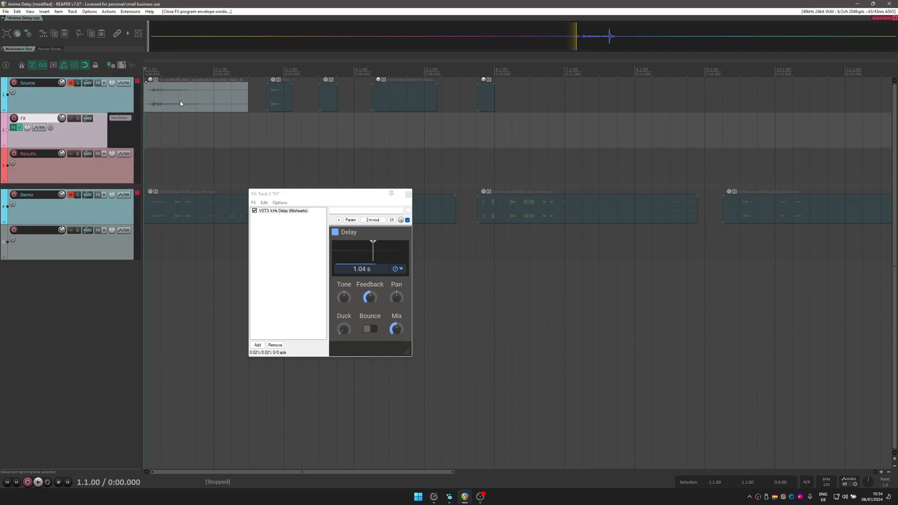
Step: Copy the bell clip from the Source track to the start of the FX track and listen to it through the modulated delay
drag(178, 101, 136, 139)
click(147, 137)
key(space)
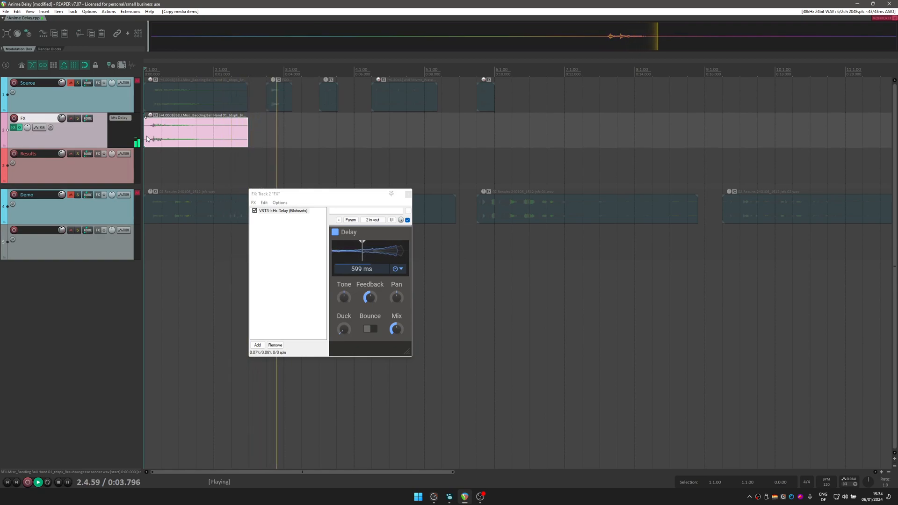
key(space)
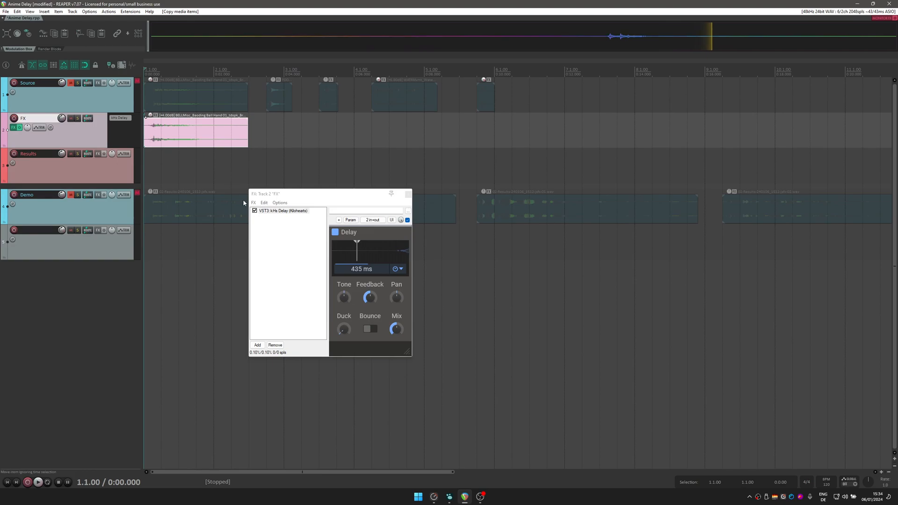
Step: Duplicate the kHs Delay twice in the FX track's chain, panning the second delay to the right and the third to the left
click(286, 214)
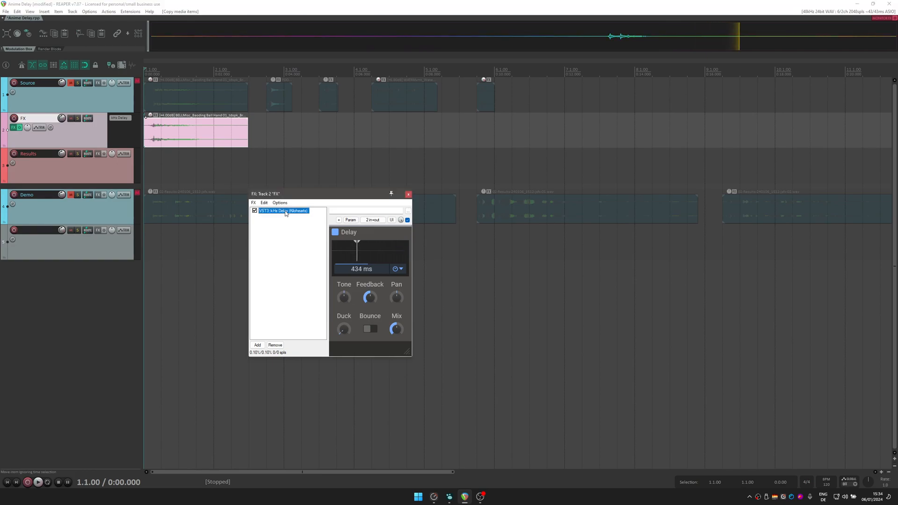
key(ctrl+v)
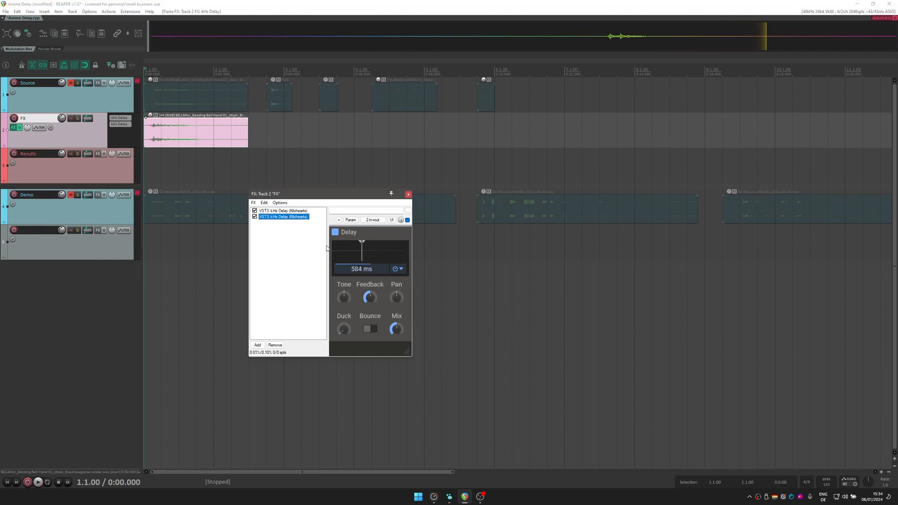
drag(397, 298, 397, 263)
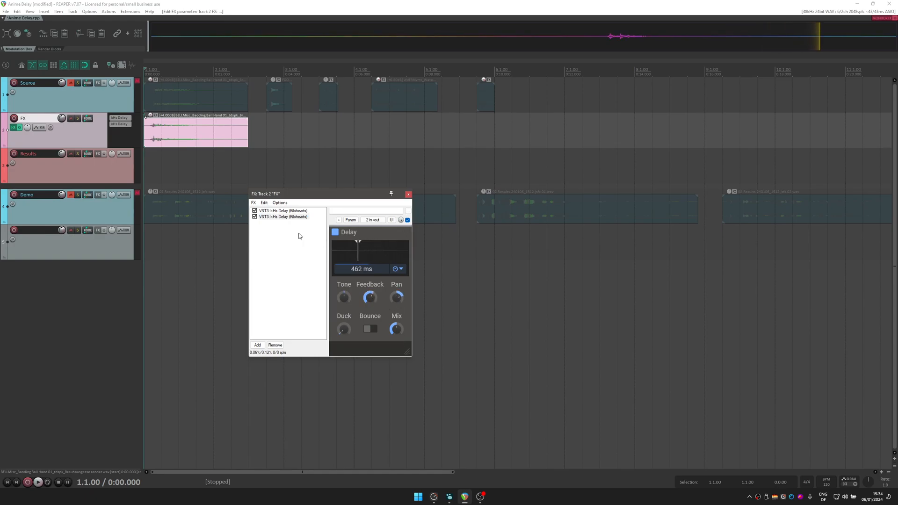
click(289, 217)
key(ctrl+v)
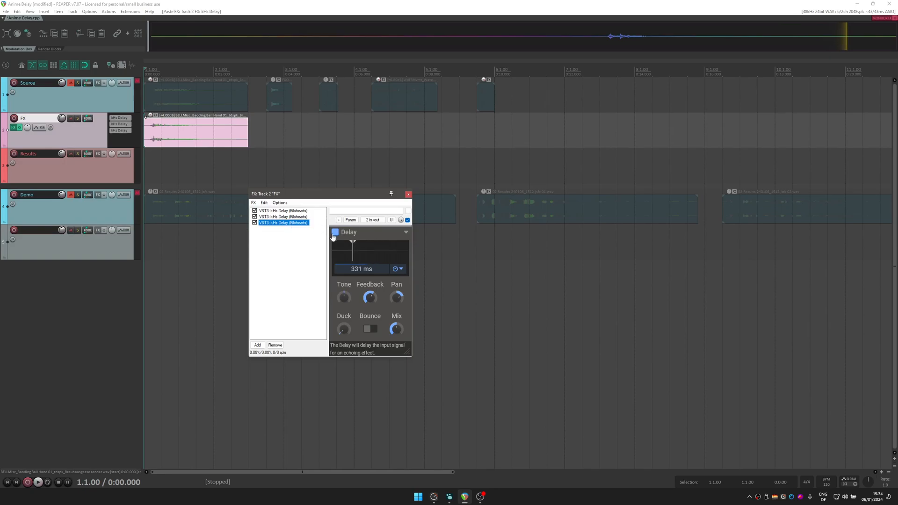
double_click(396, 298)
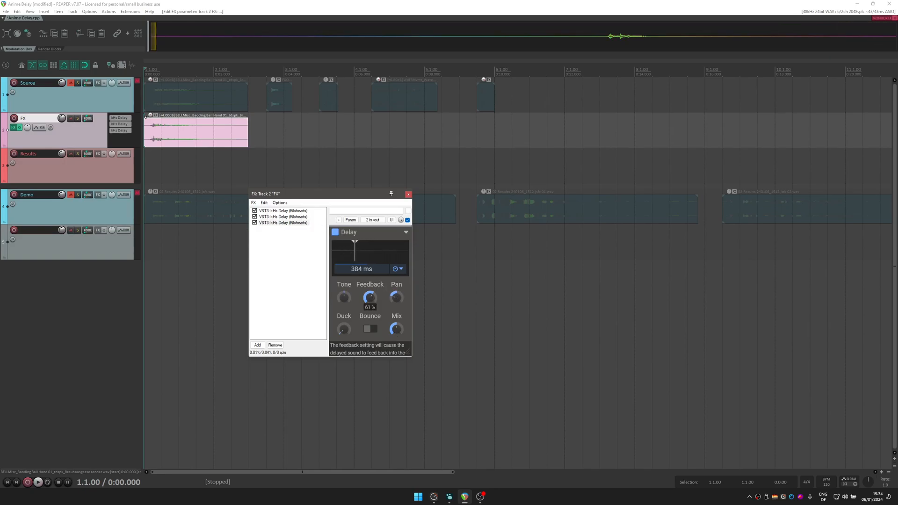
Step: Duplicate the third delay, pan the new fourth one 23% right and listen to the bell clip through all four delays
click(278, 223)
key(ctrl+c)
key(ctrl+v)
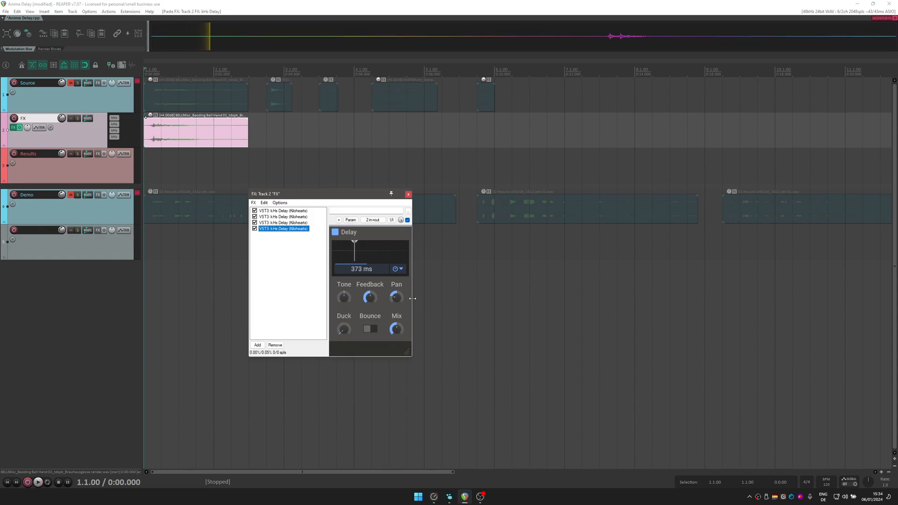
drag(398, 300, 397, 277)
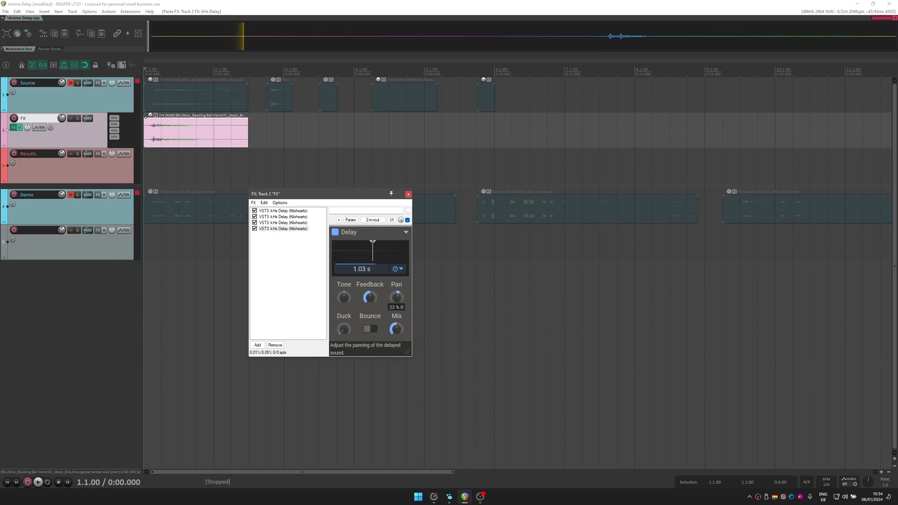
click(147, 143)
key(space)
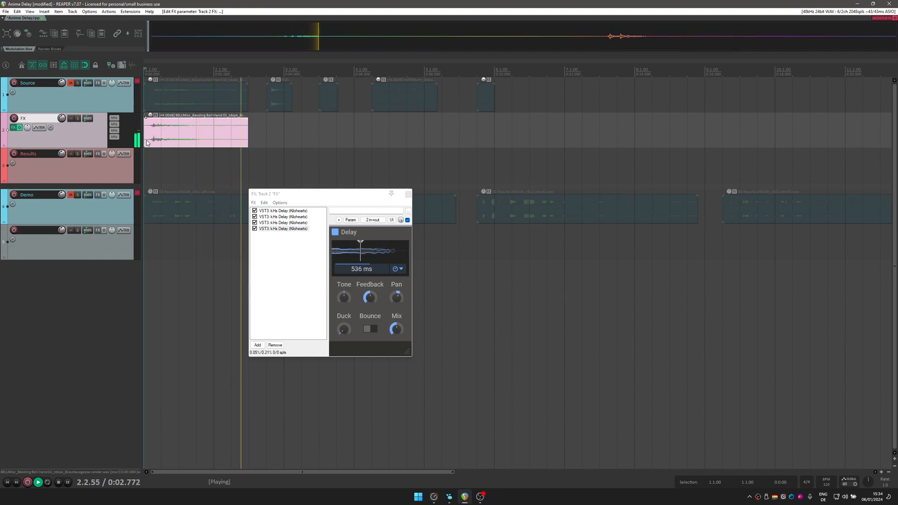
key(space)
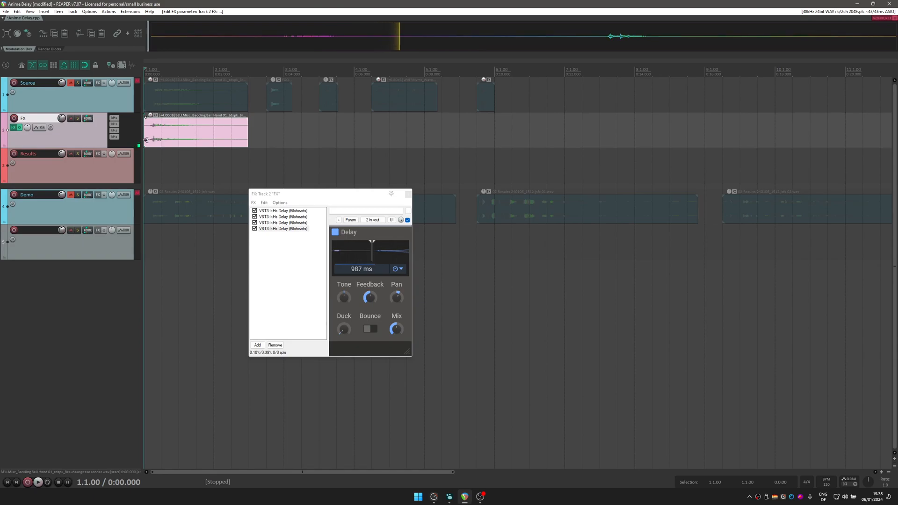
Step: Add ReaLimit after the delays and lower its threshold to -23.4 dB while playing the bell clip
click(283, 262)
double_click(284, 262)
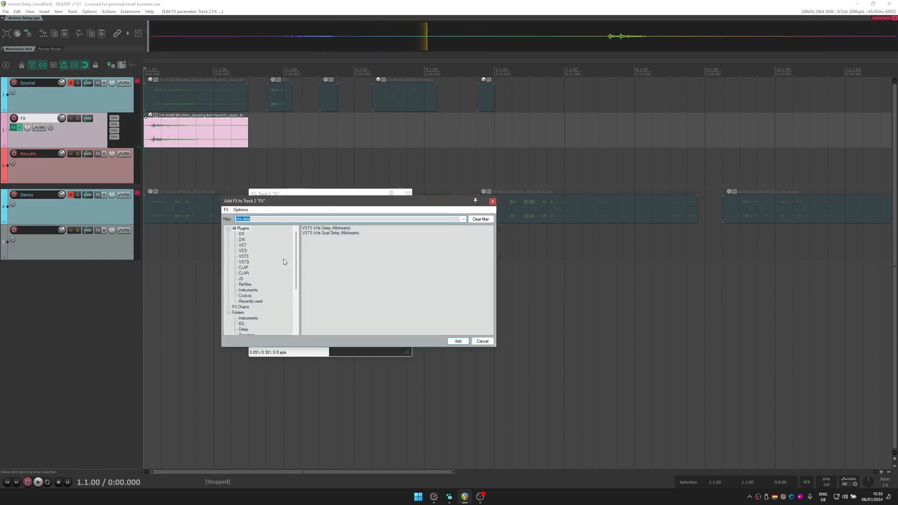
text(reali)
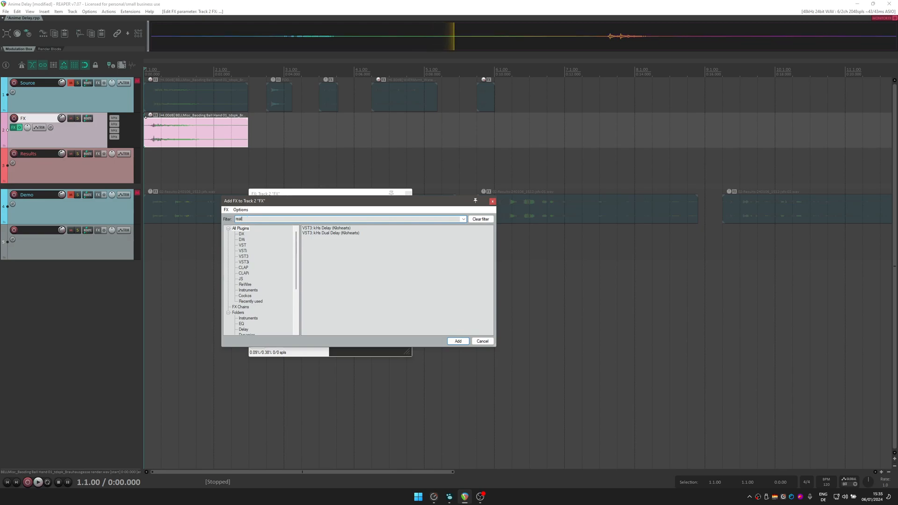
key(Down)
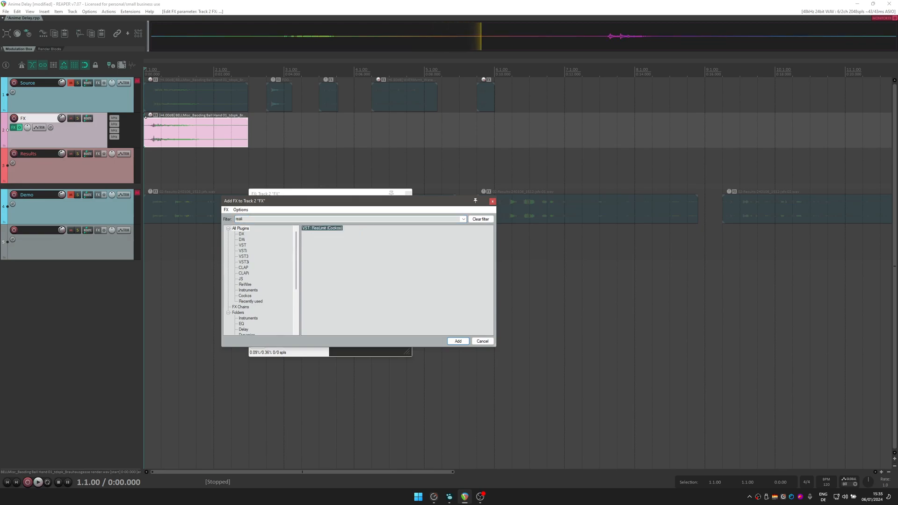
key(Return)
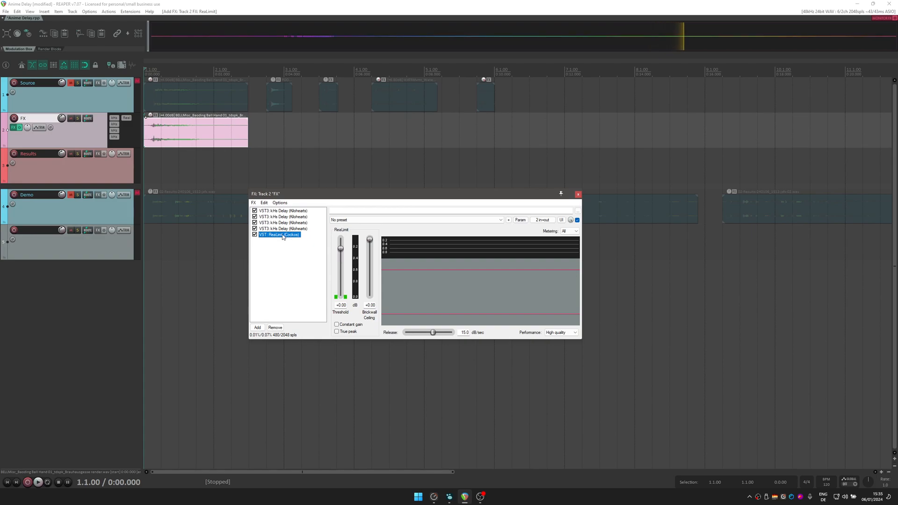
key(space)
drag(340, 249, 342, 268)
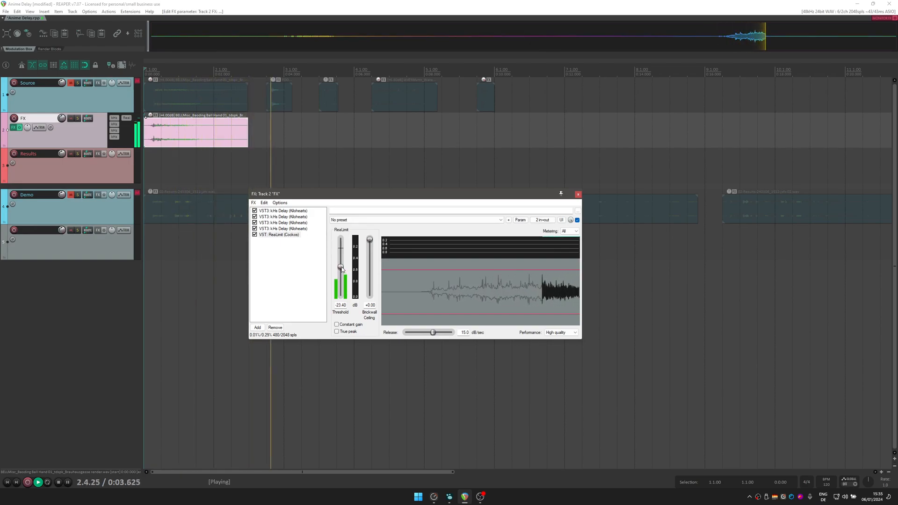
key(space)
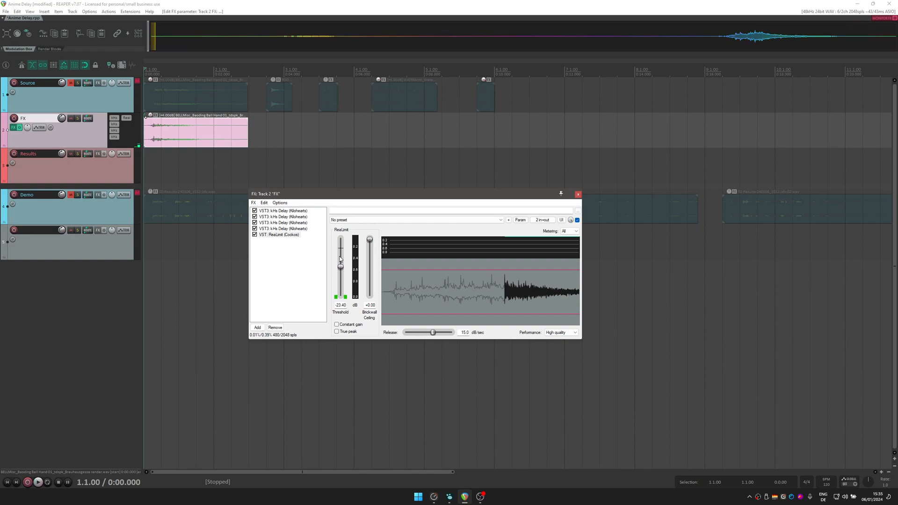
Step: Add kHs Frequency Shifter after the limiter, audition shift amounts on the bell clip, reset the shift to 0 Hz and silence the ringing tail
click(308, 307)
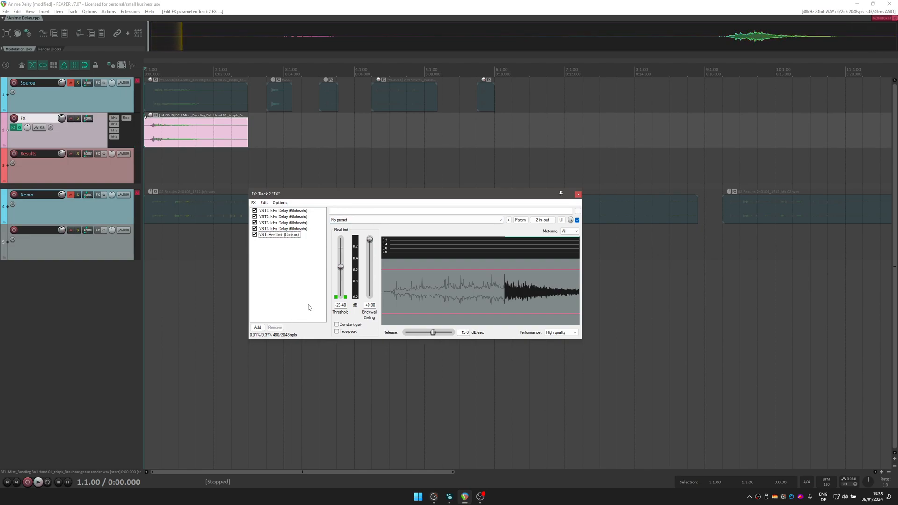
double_click(309, 307)
text(khs fre)
key(Return)
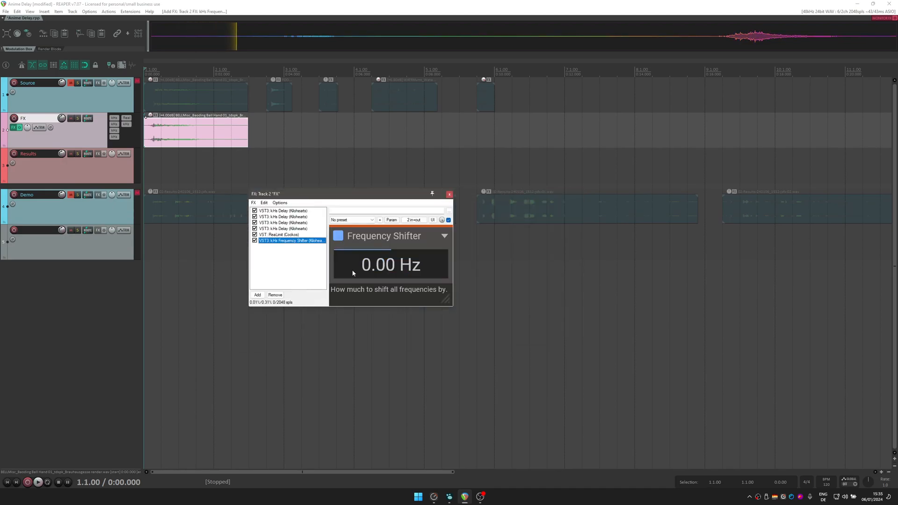
mouse_move(383, 265)
mouse_down()
mouse_move(382, 252)
mouse_move(383, 280)
mouse_move(384, 250)
mouse_move(384, 264)
mouse_up()
double_click(385, 271)
key(space)
double_click(387, 269)
key(space)
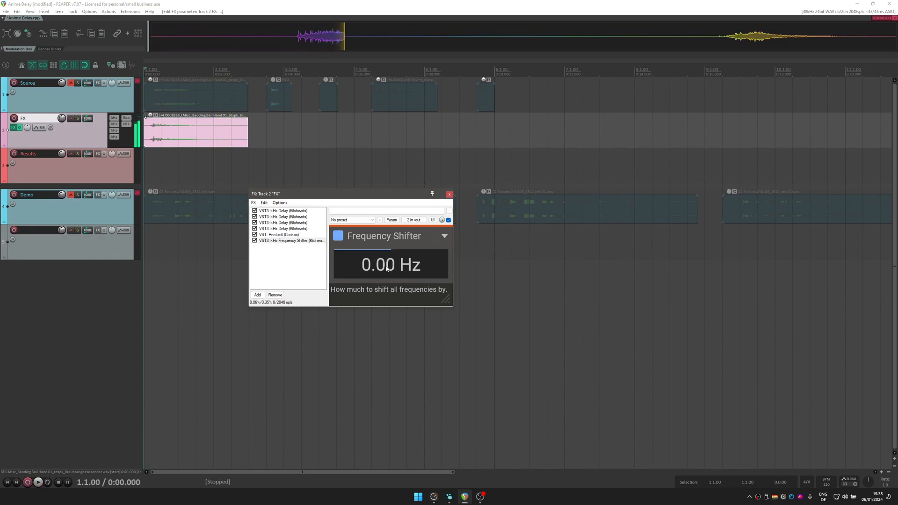
click(70, 119)
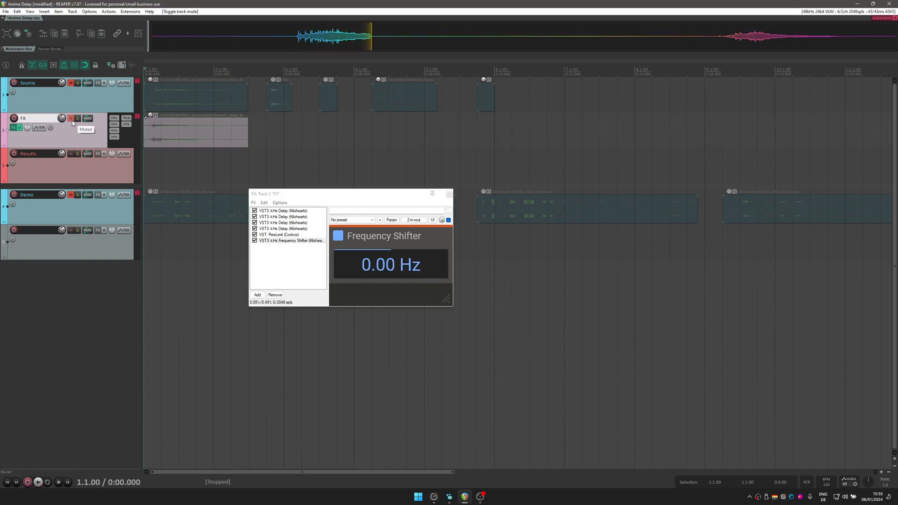
click(72, 120)
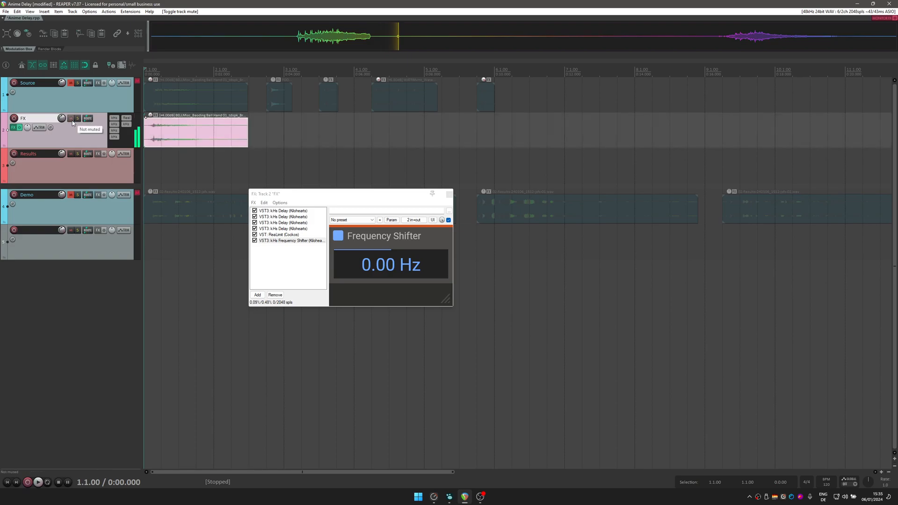
Step: Enable LFO parameter modulation for the frequency shift with centered direction, reduced strength and the baseline value at mid-range
click(381, 269)
click(391, 220)
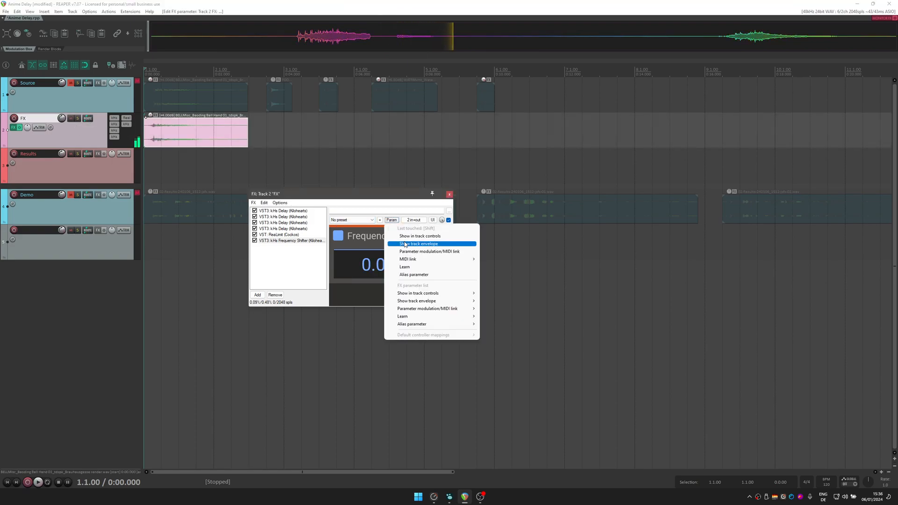
click(408, 251)
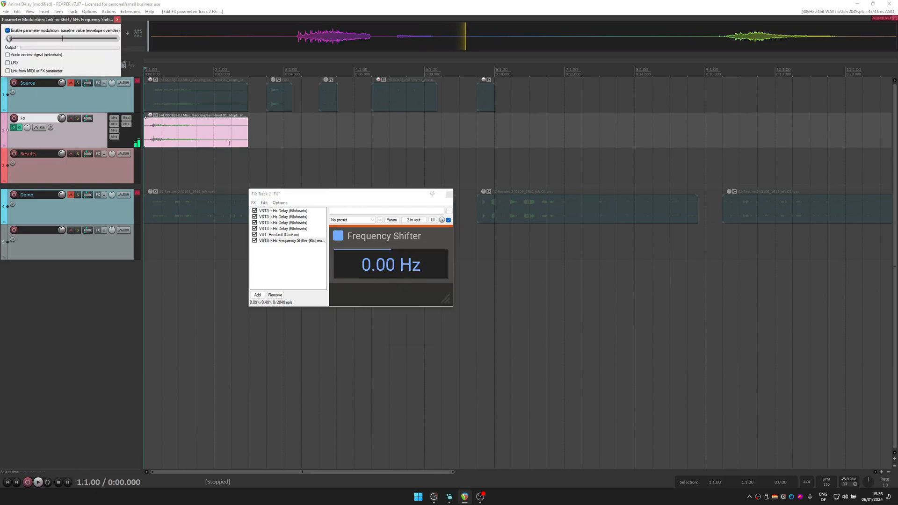
click(7, 62)
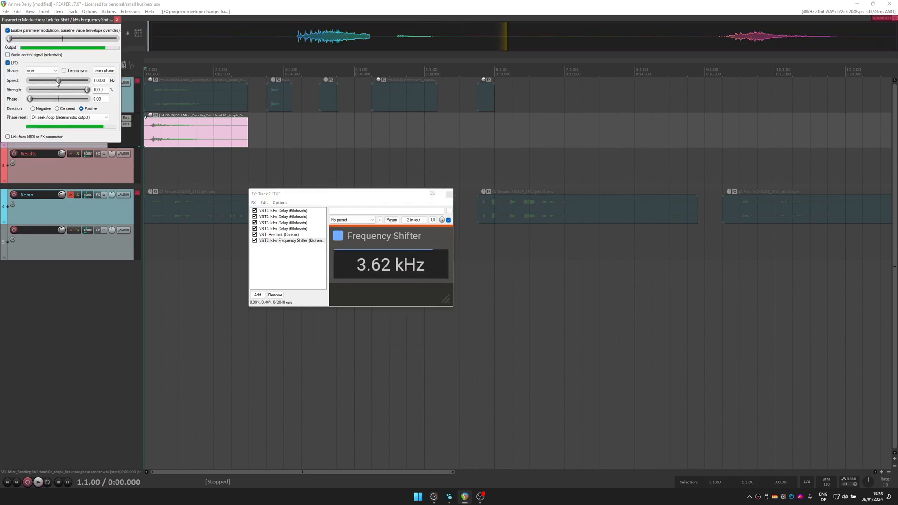
drag(87, 90, 50, 100)
click(57, 109)
drag(10, 38, 63, 38)
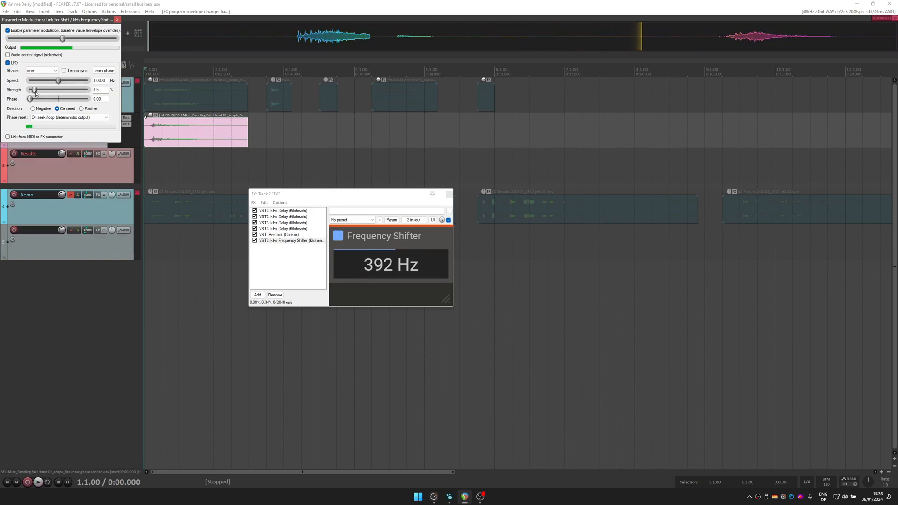
Step: Set the frequency-shift LFO to 0.5% strength, random shape and 4.5 Hz speed, and listen to the bell clip
drag(34, 89, 32, 91)
double_click(96, 90)
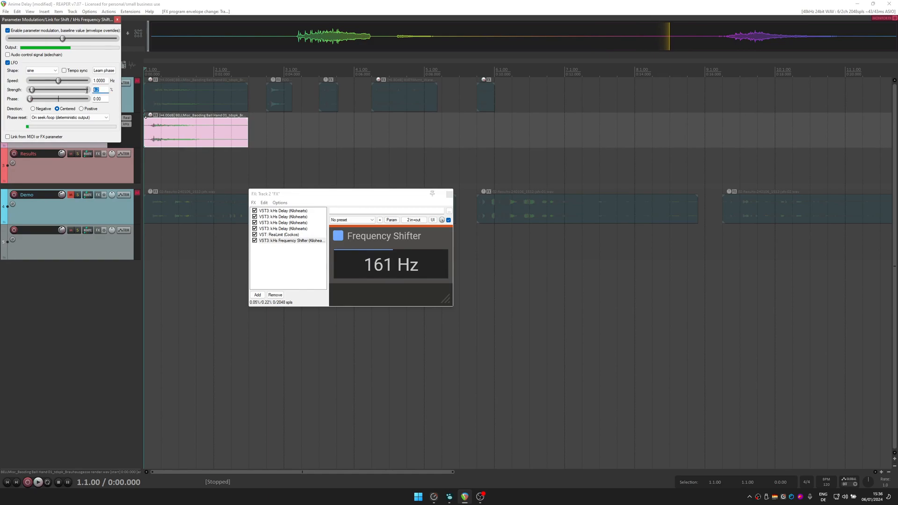
text(0.5)
key(Return)
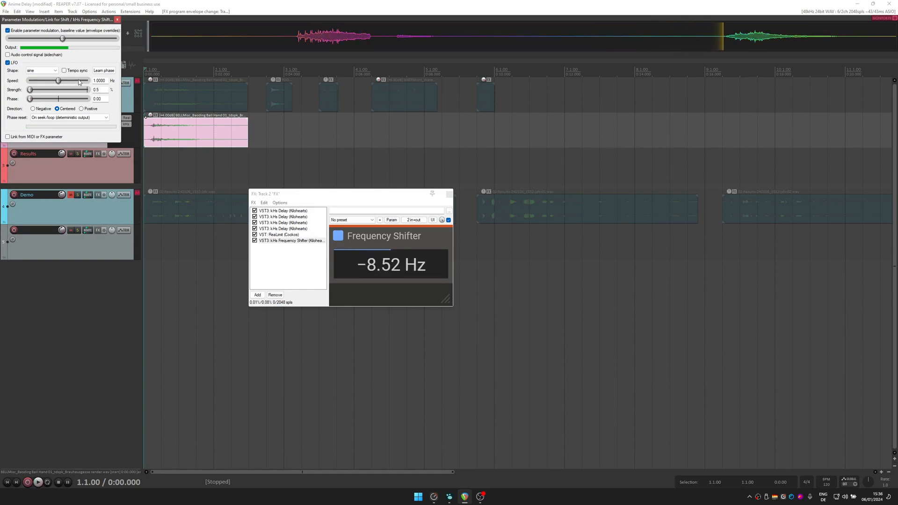
click(51, 71)
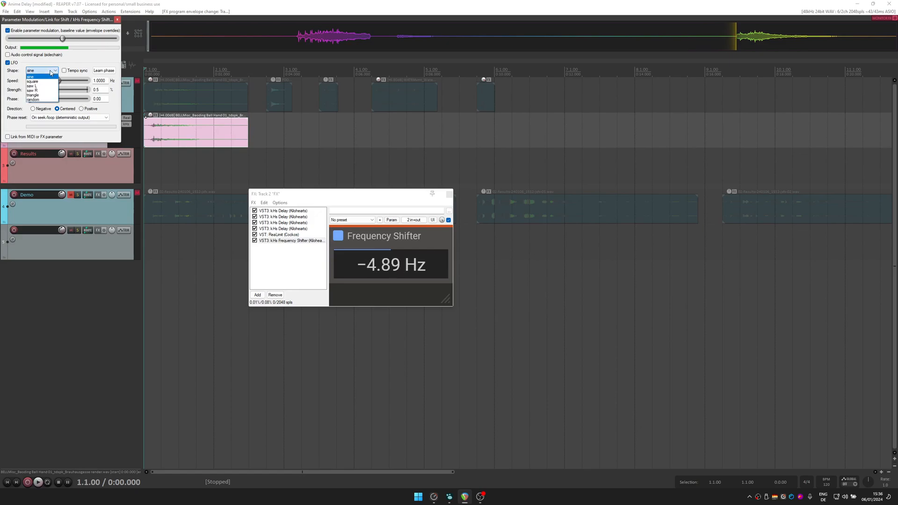
click(47, 99)
drag(59, 83, 72, 81)
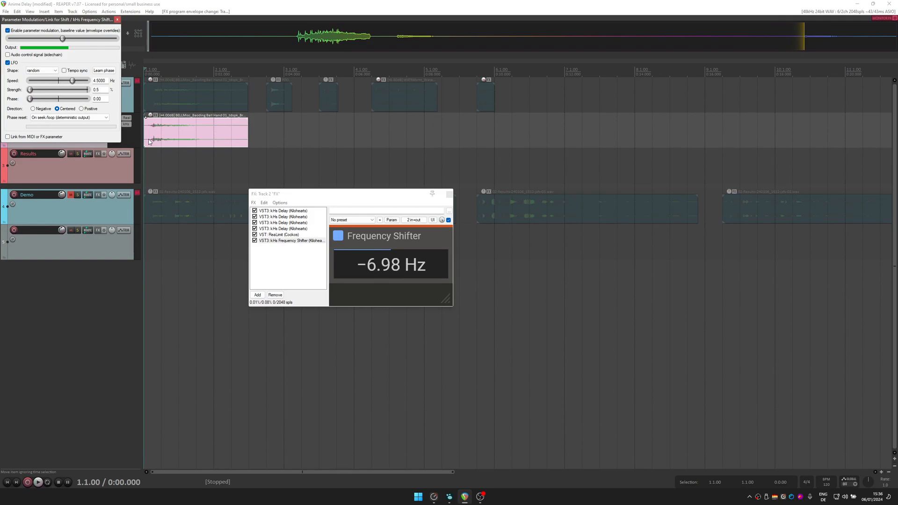
key(space)
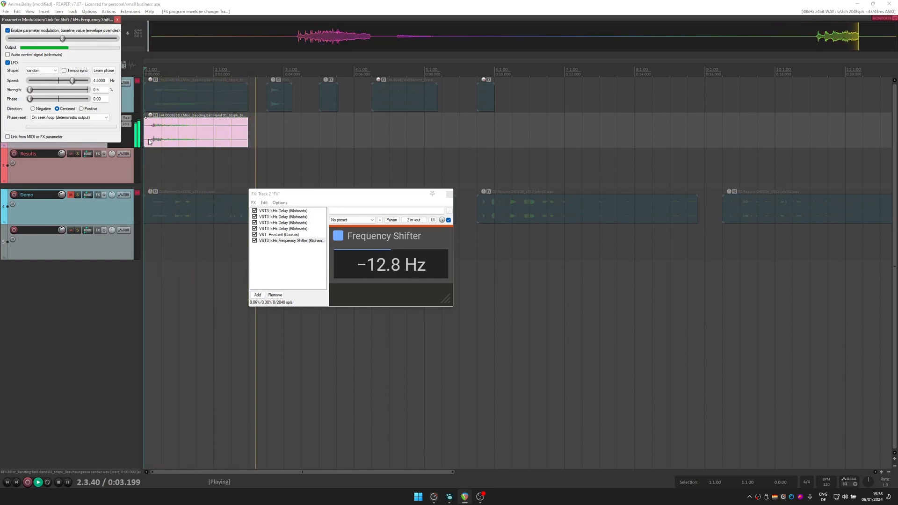
key(space)
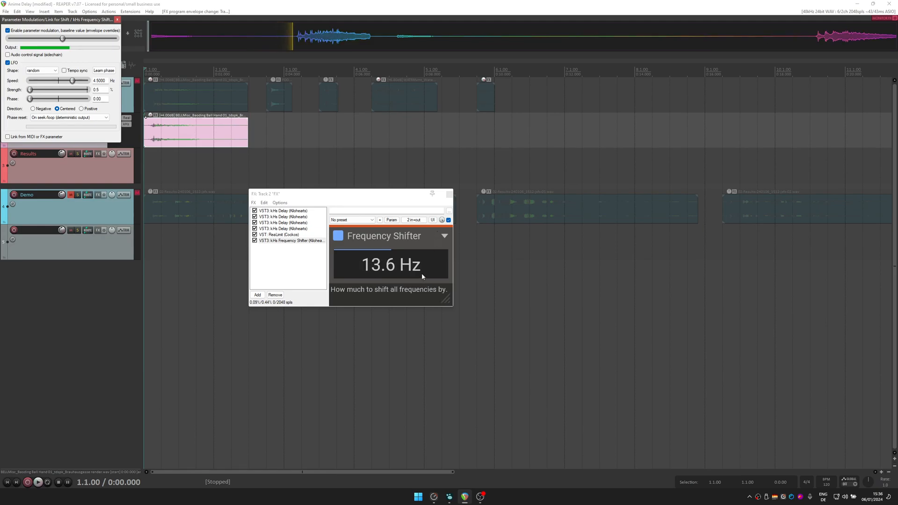
Step: Reduce the Frequency Shifter's wet mix to roughly half, replay the bell clip and close the parameter modulation window
click(441, 220)
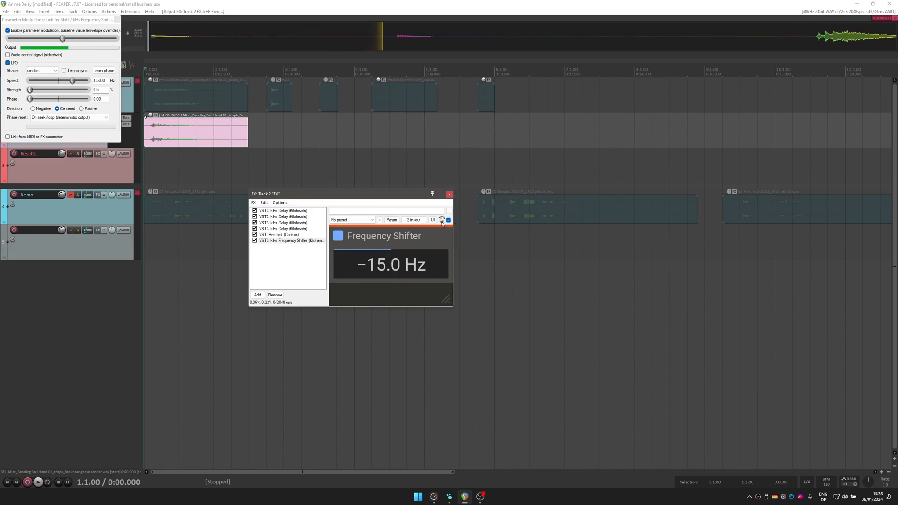
click(145, 141)
key(space)
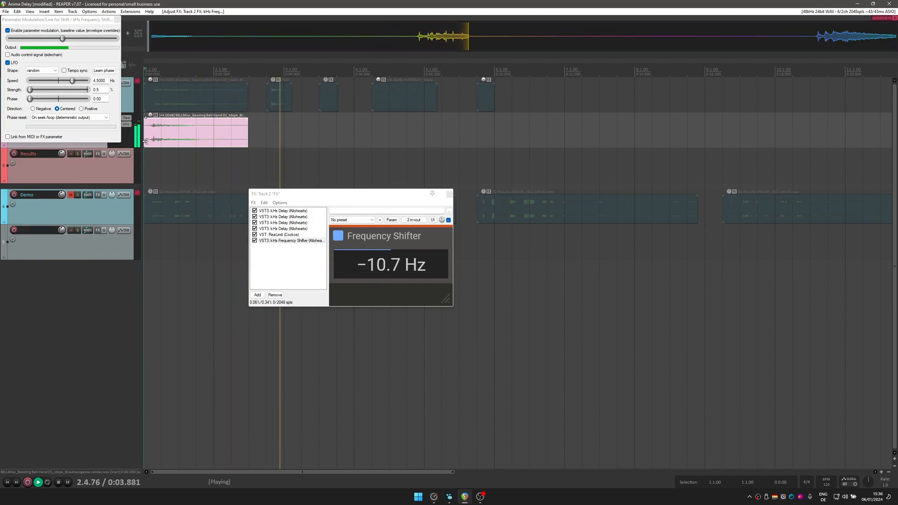
key(space)
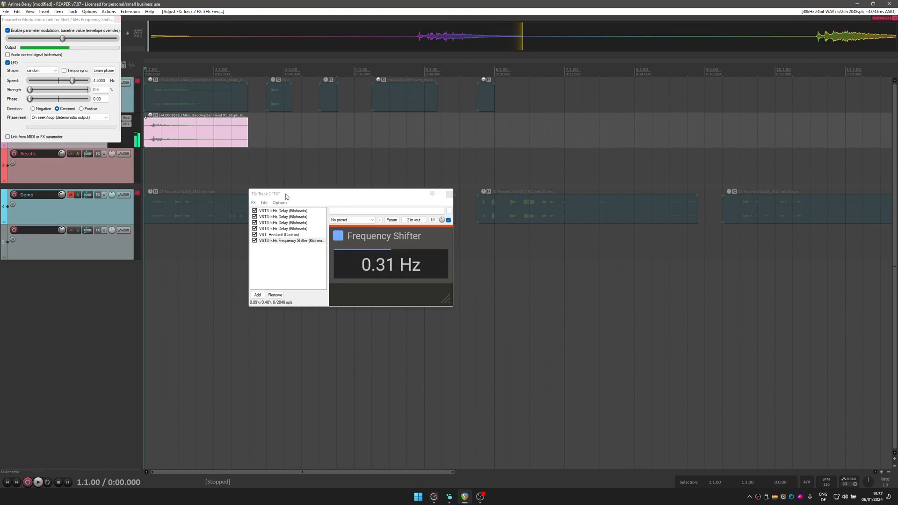
click(117, 19)
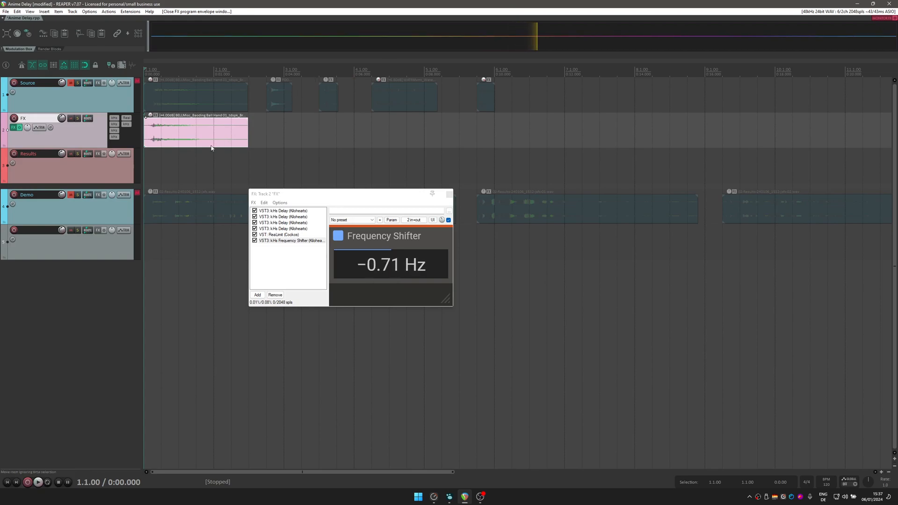
key(space)
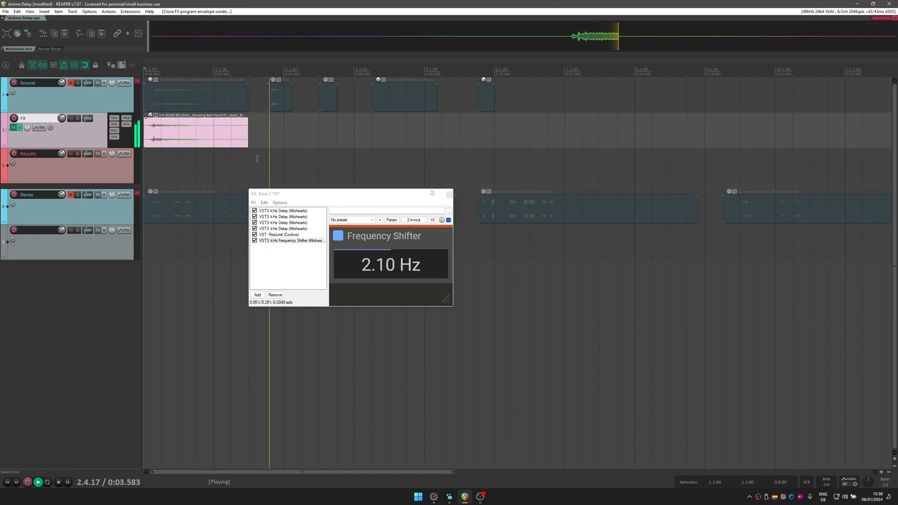
Step: Stop playback, place the captured bell audio at the start of the Results track and delete the bell clip from the FX track
key(space)
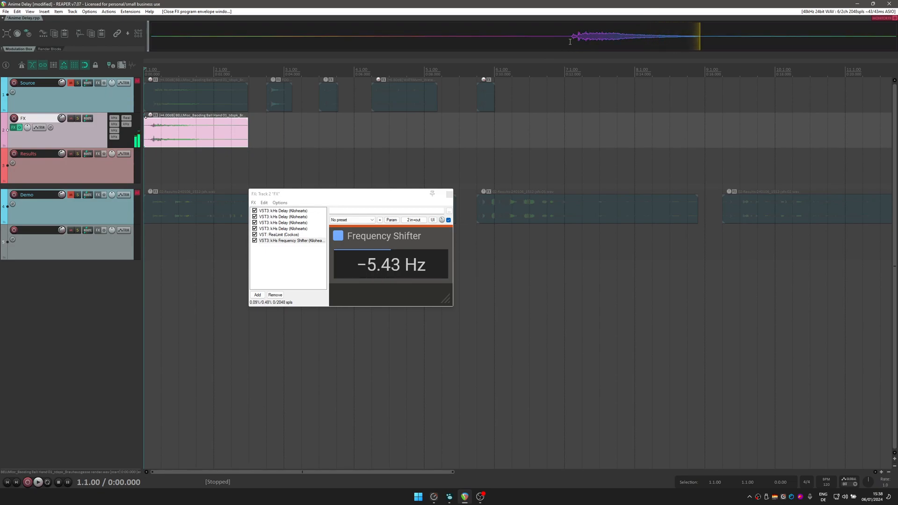
drag(570, 41, 148, 167)
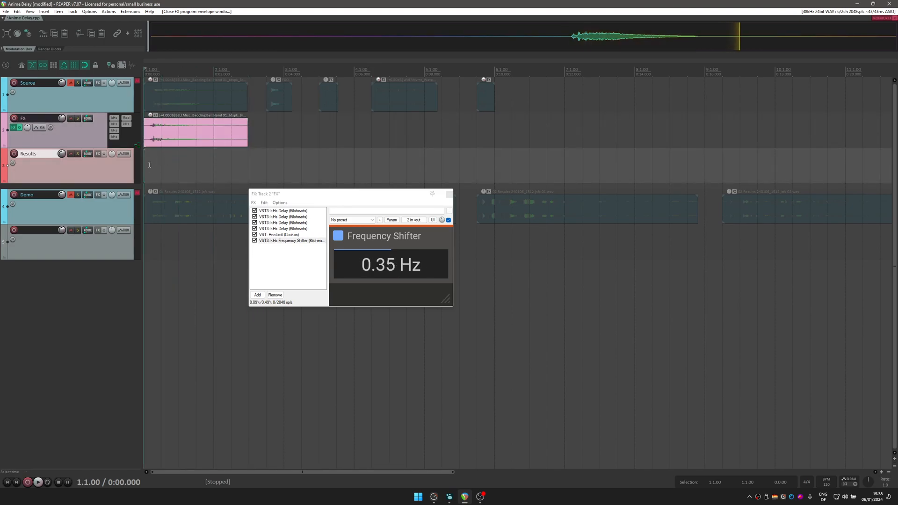
click(197, 139)
key(Delete)
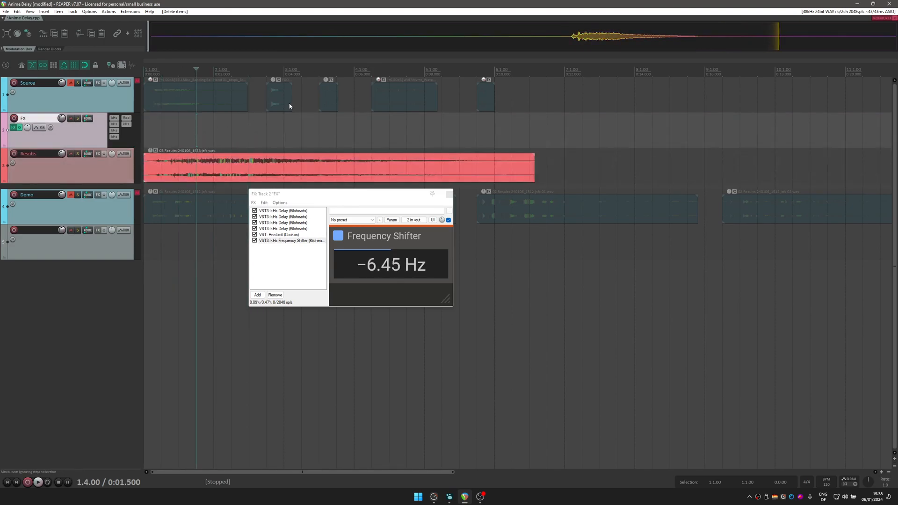
Step: Play the second source clip from the start of the FX track with Results muted, and place the captured audio after the first result
drag(284, 107, 154, 138)
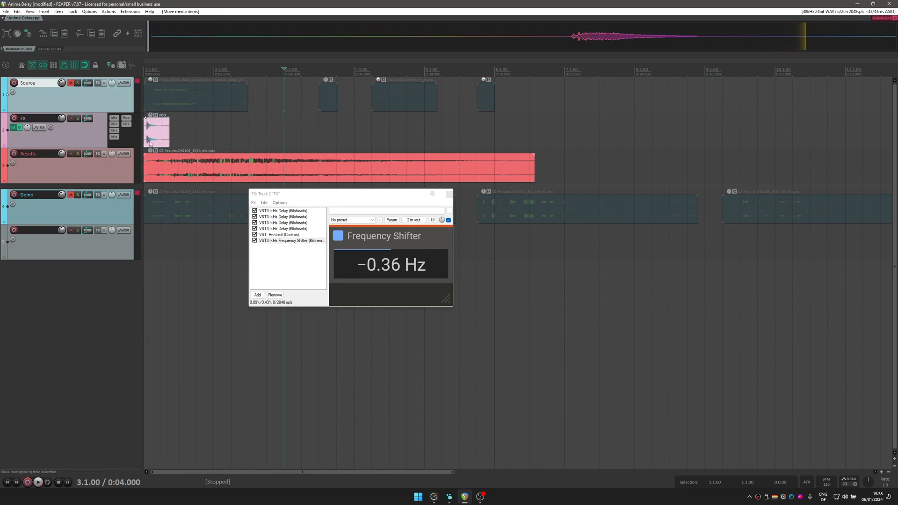
click(71, 154)
click(147, 136)
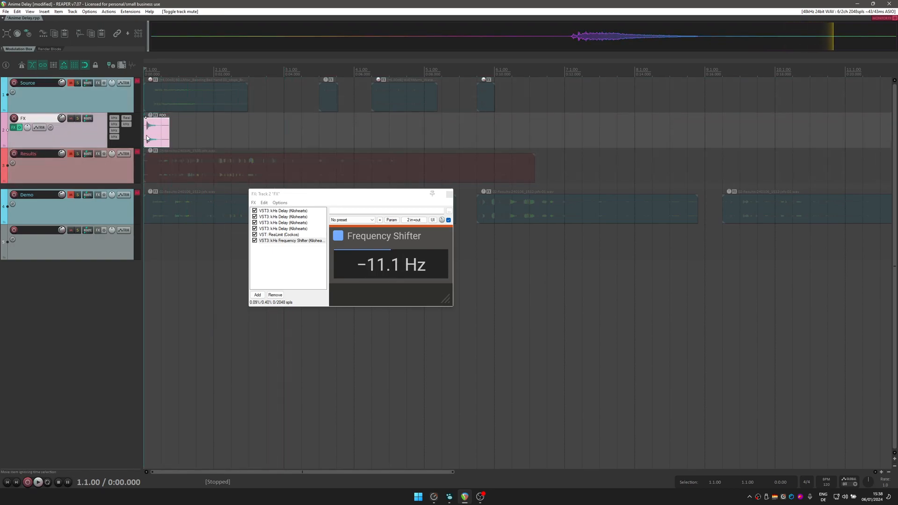
key(space)
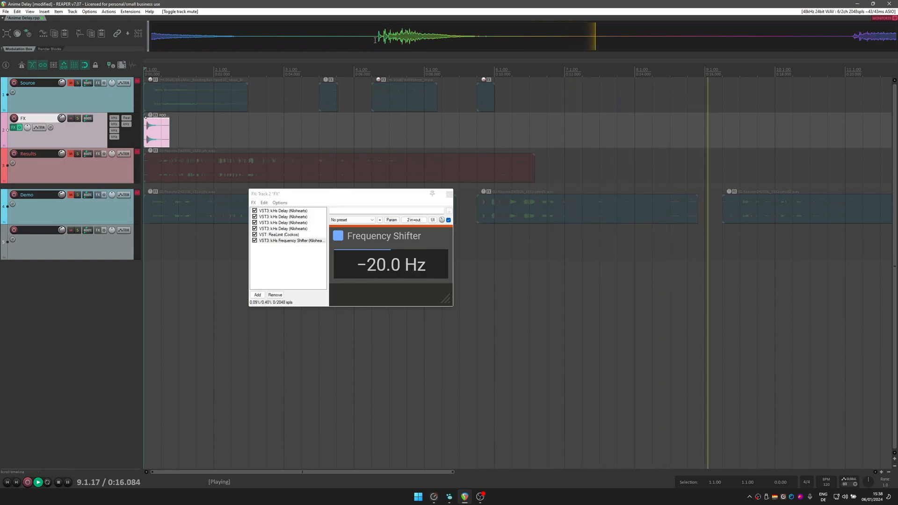
click(196, 135)
drag(196, 135, 562, 172)
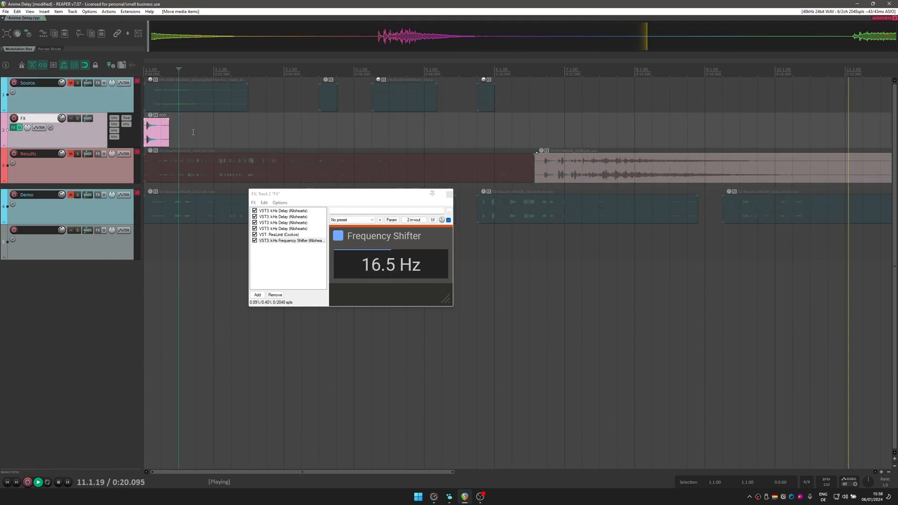
Step: Swap the FX track's clip for the third source clip at the project start and play it through the effect chain
click(159, 135)
mouse_move(159, 137)
mouse_down()
mouse_move(291, 100)
mouse_move(327, 105)
mouse_move(253, 145)
mouse_move(146, 141)
mouse_up()
key(space)
key(space)
key(space)
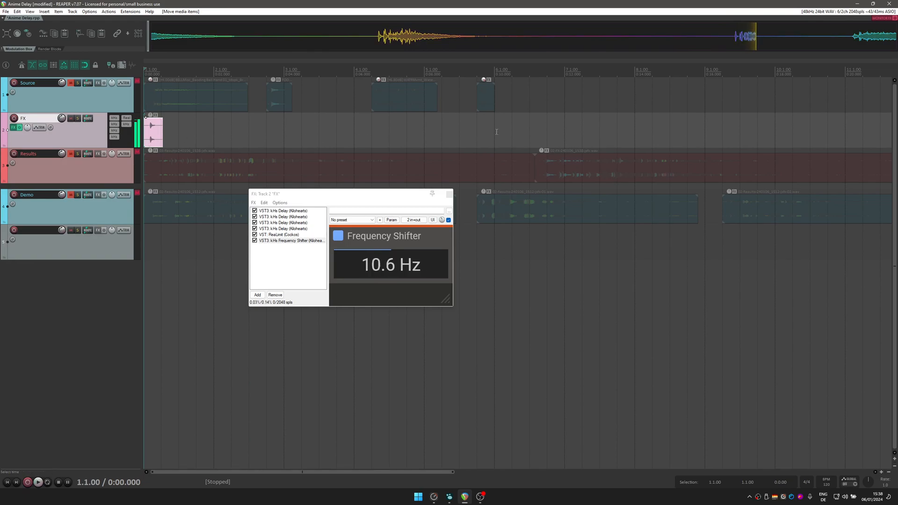
Step: Select the captured delay tail of the third source sound and place it after the last clip on the Demo track
scroll(693, 117, down, 5)
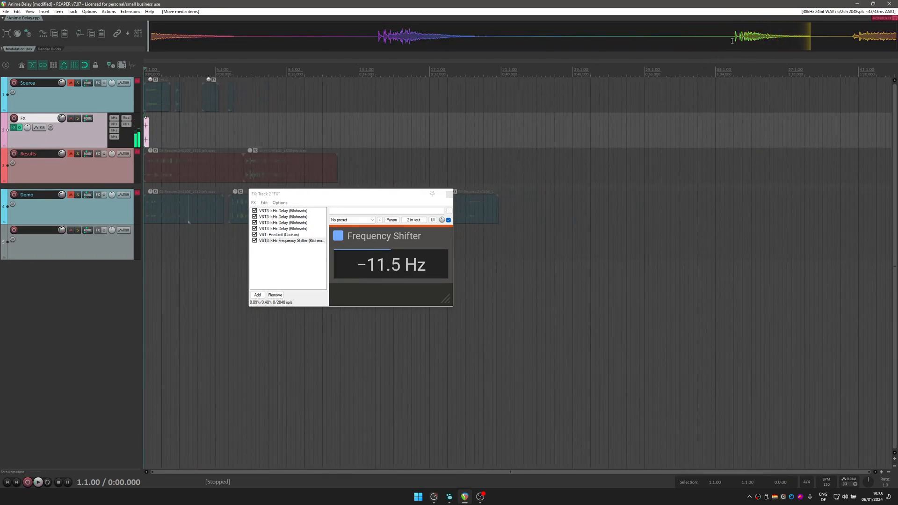
drag(740, 41, 836, 36)
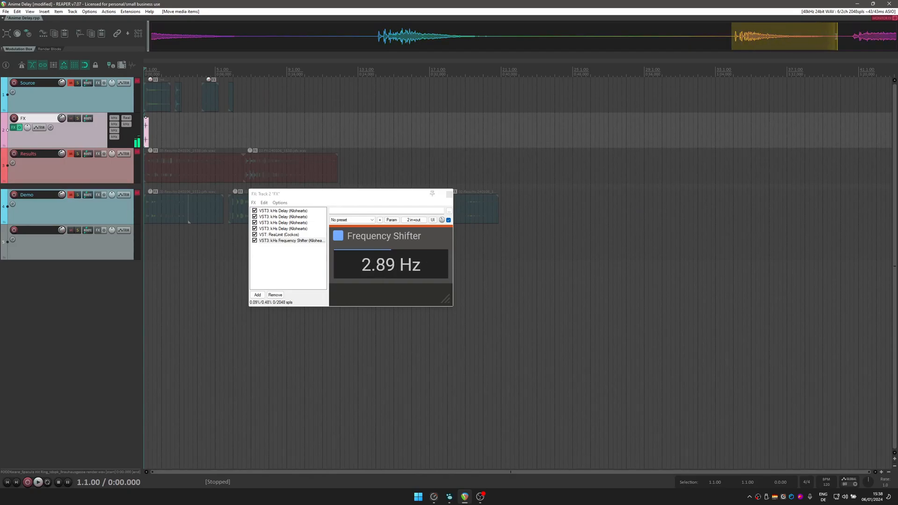
drag(768, 43, 514, 212)
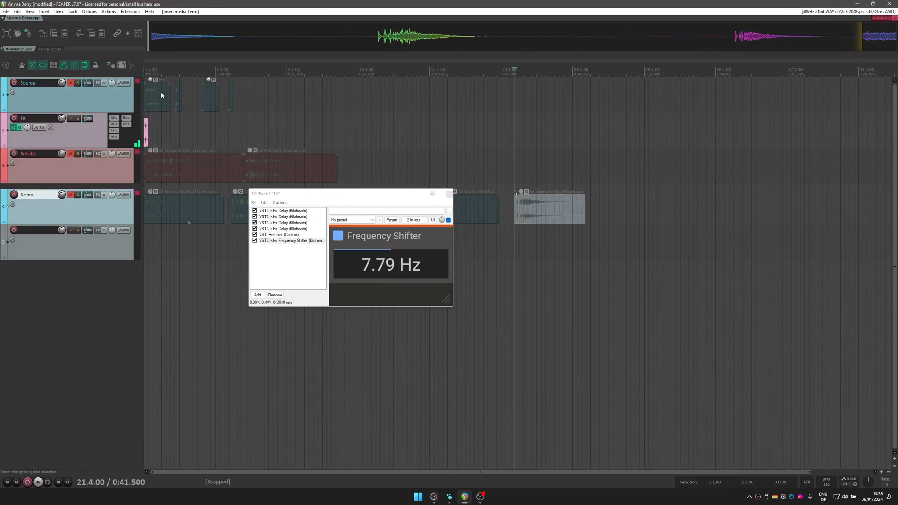
Step: Move the fourth source clip onto the FX track and play it from its start through the effect chain
drag(212, 102, 212, 134)
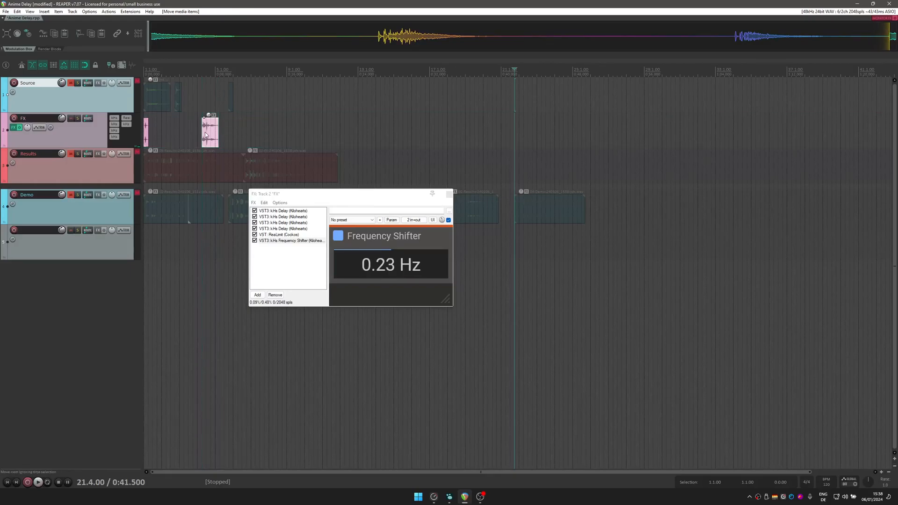
scroll(202, 133, up, 2)
scroll(202, 133, up, 2)
click(203, 133)
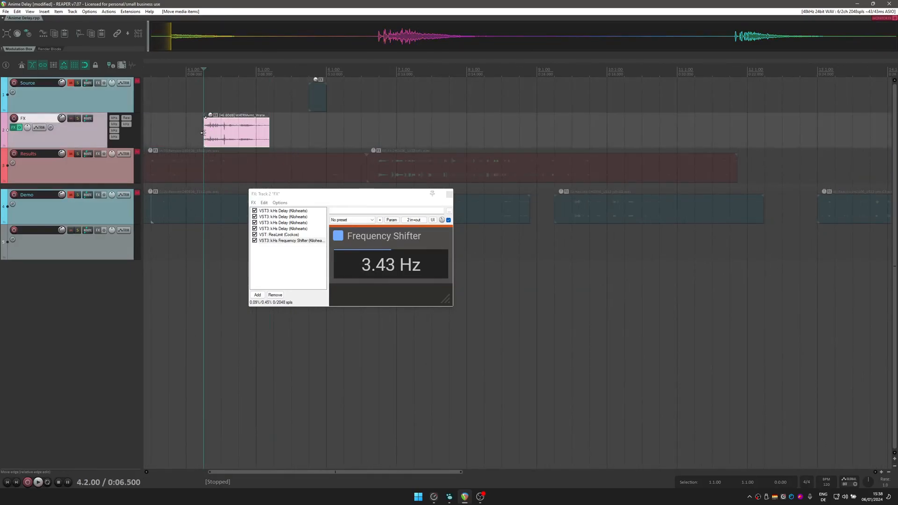
key(space)
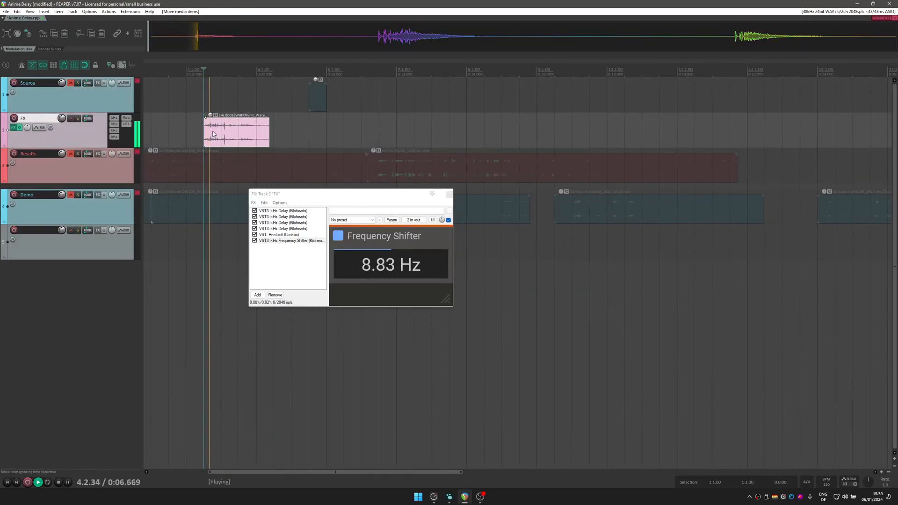
key(space)
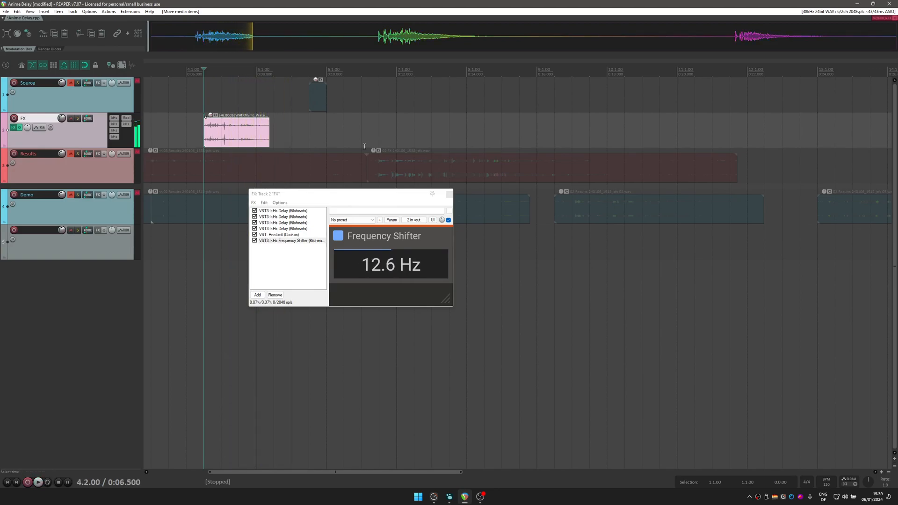
Step: Select the captured audio of the fourth source sound and place it at the end of the Demo track
scroll(367, 150, down, 8)
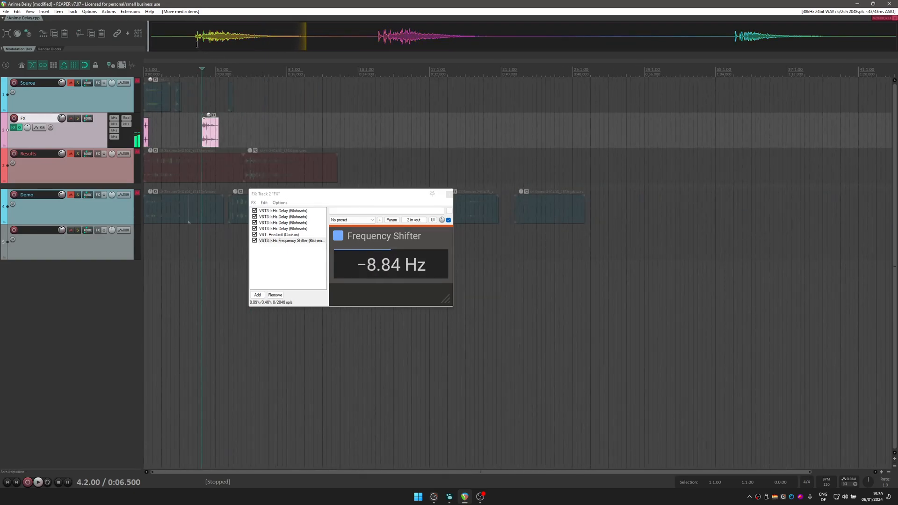
click(604, 181)
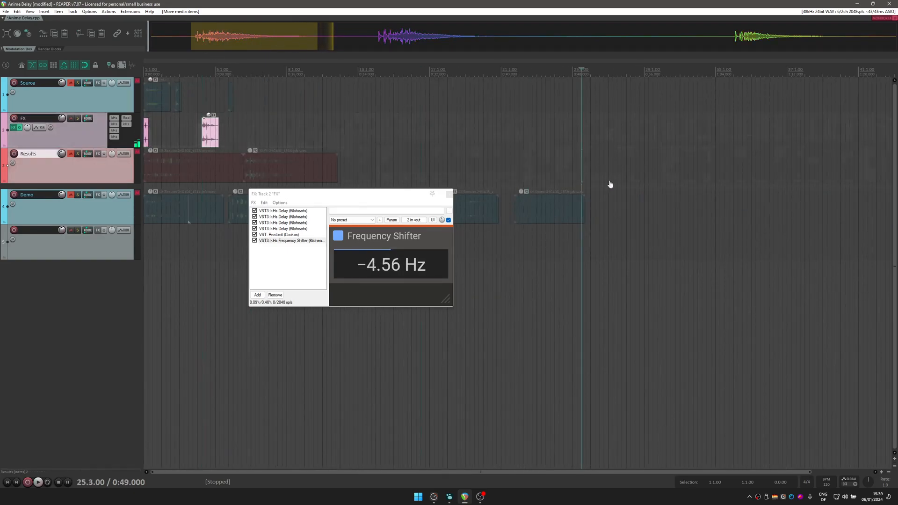
click(597, 214)
drag(597, 214, 595, 214)
Step: Play the fifth source clip on the FX track and place its captured audio at the end of the Demo track
drag(212, 135, 231, 137)
click(230, 133)
click(229, 135)
key(space)
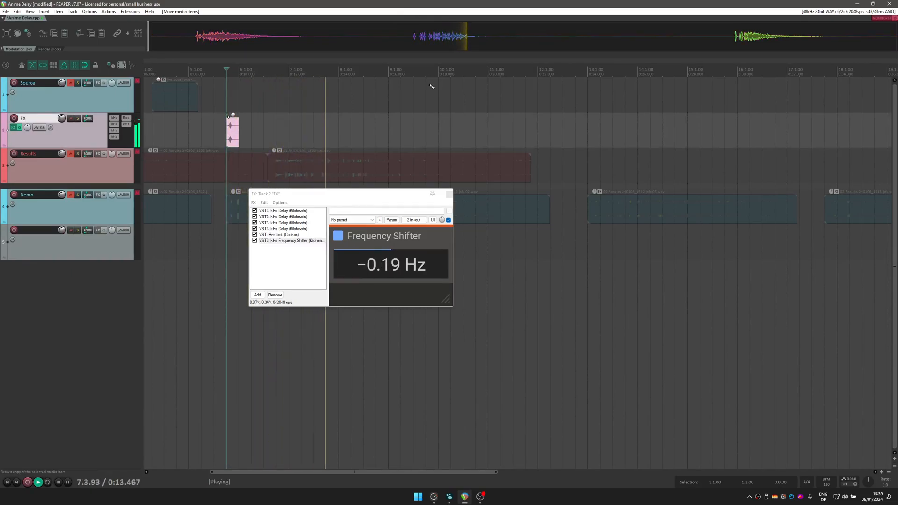
scroll(431, 86, down, 3)
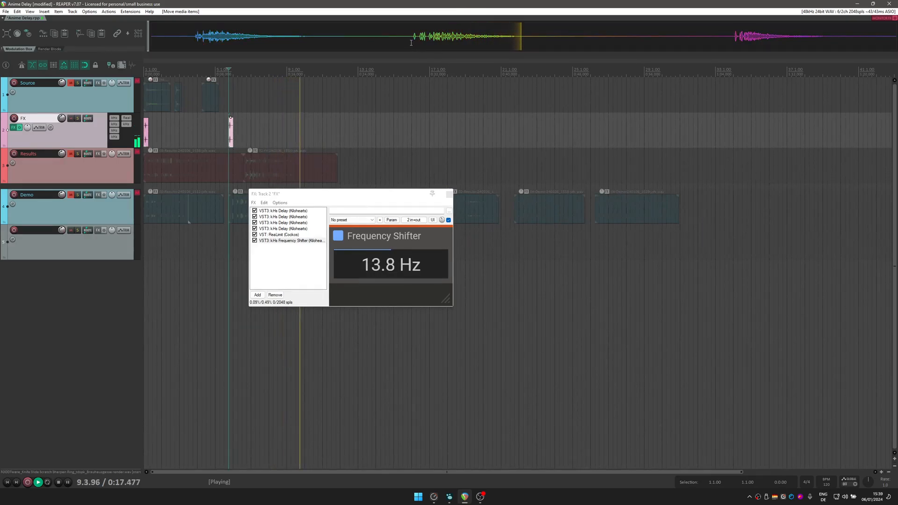
drag(411, 42, 690, 216)
Step: Audition the newest Demo clip through the FX track for a second effect pass and return it to the Demo track
scroll(322, 169, up, 5)
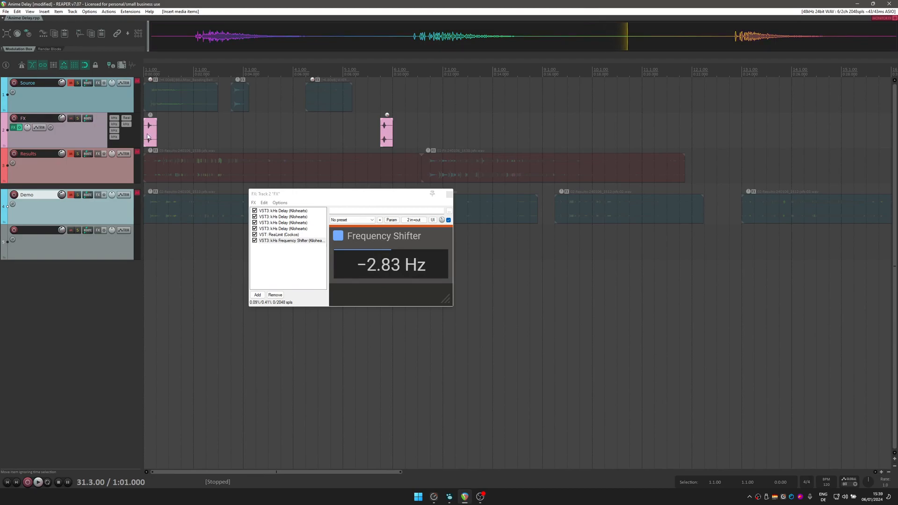
scroll(291, 123, down, 5)
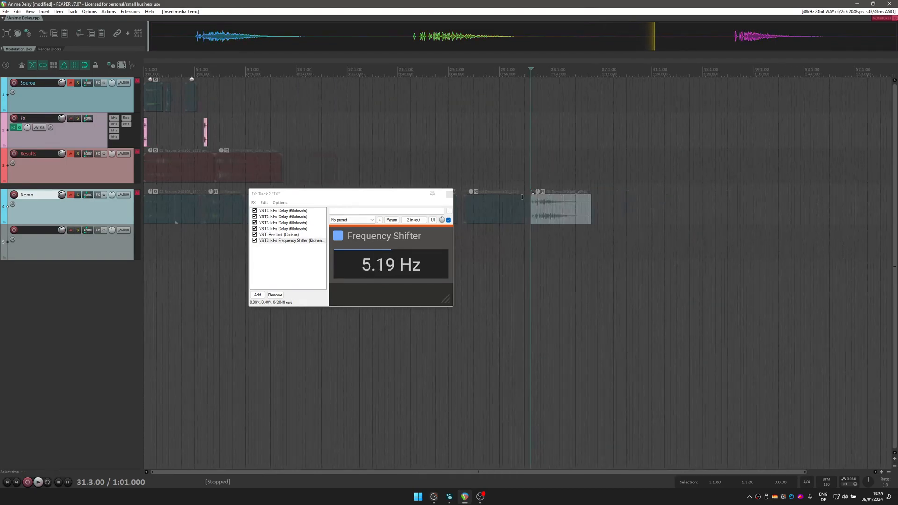
drag(553, 213, 477, 136)
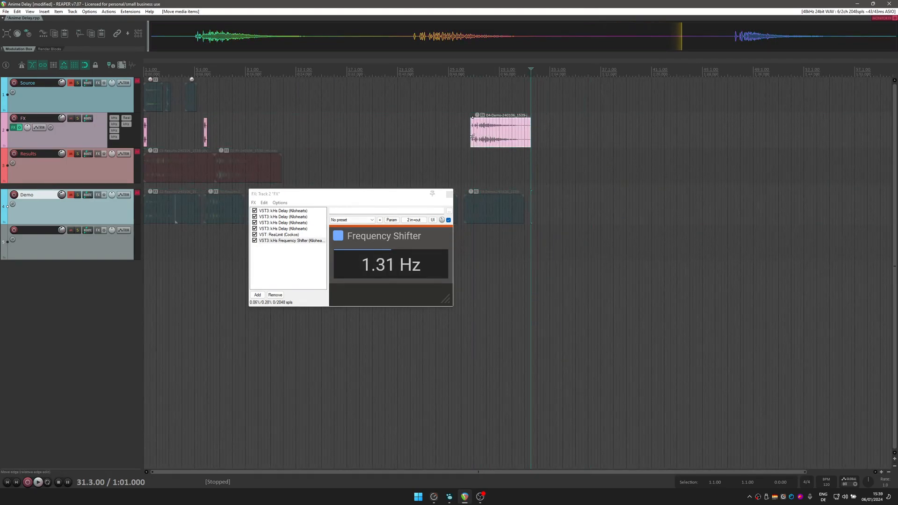
click(472, 137)
key(space)
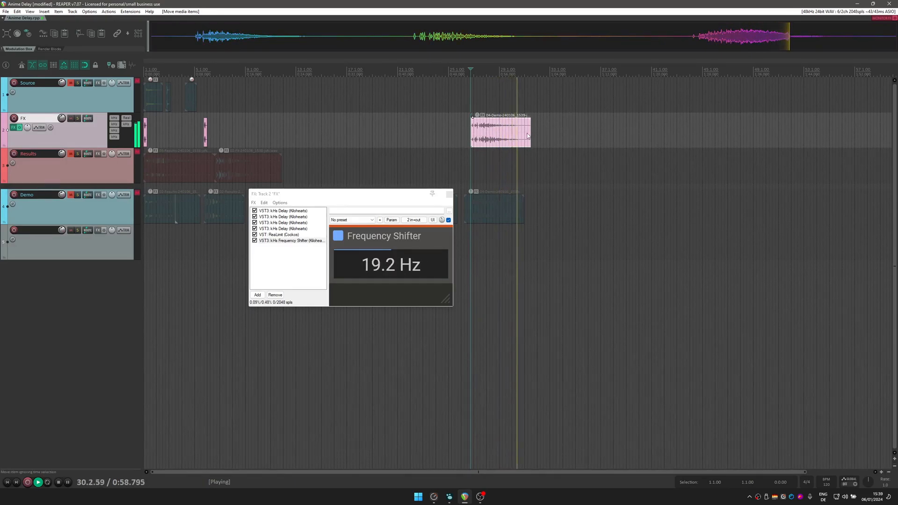
key(space)
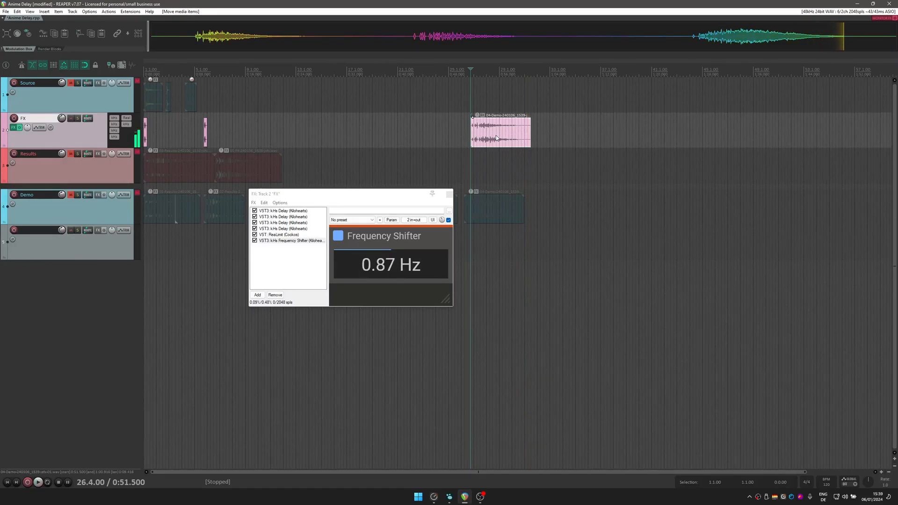
drag(495, 136, 558, 210)
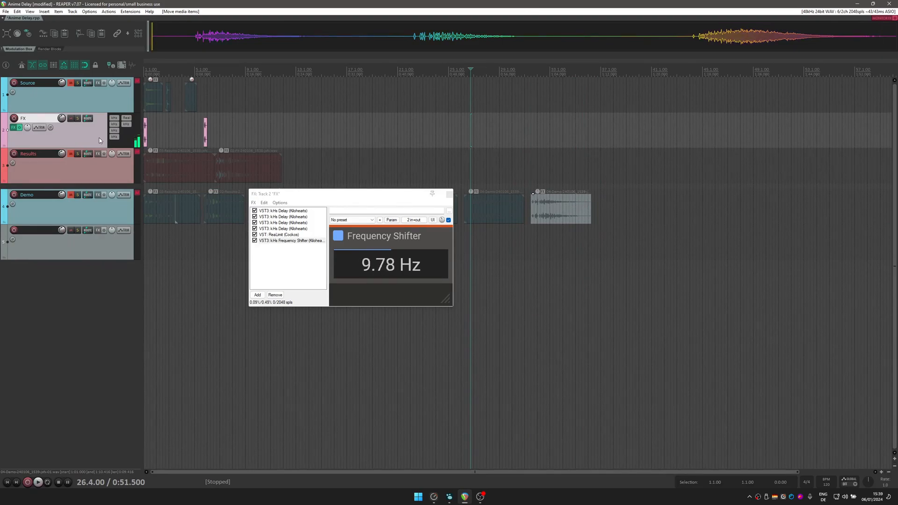
Step: Insert three tracks below the FX track and nest them in an FX folder that ends at the third new track
key(ctrl+t)
key(ctrl+t)
key(ctrl+t)
click(4, 146)
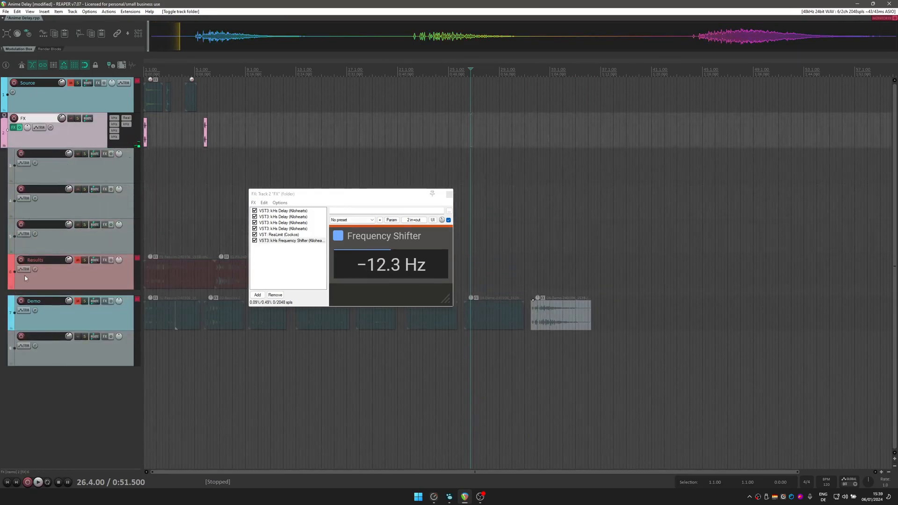
click(9, 253)
Step: Align the two short FX clips and the fourth source clip at the project start, one on each child track
scroll(191, 186, up, 3)
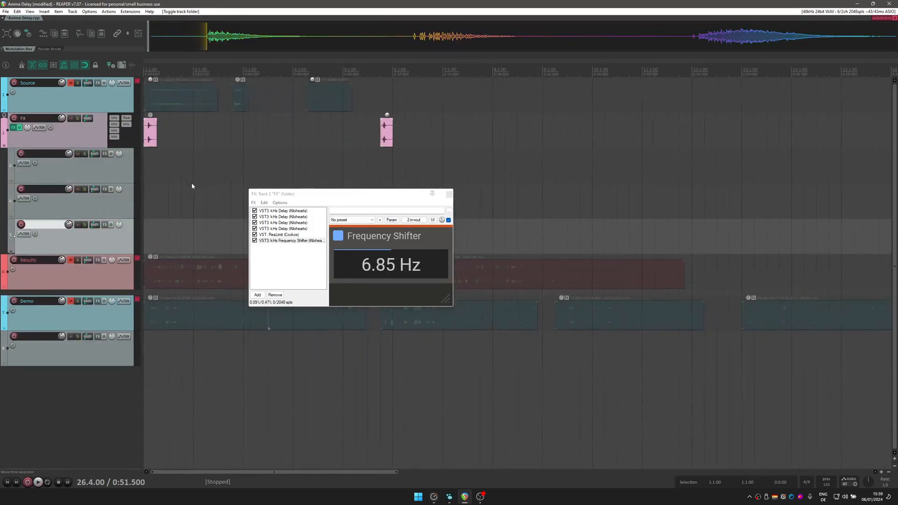
drag(392, 138, 151, 219)
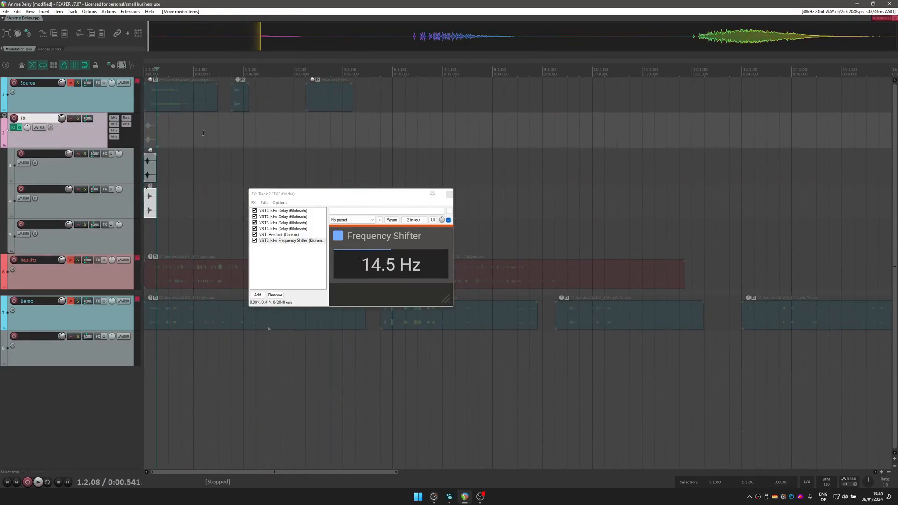
drag(327, 107, 176, 234)
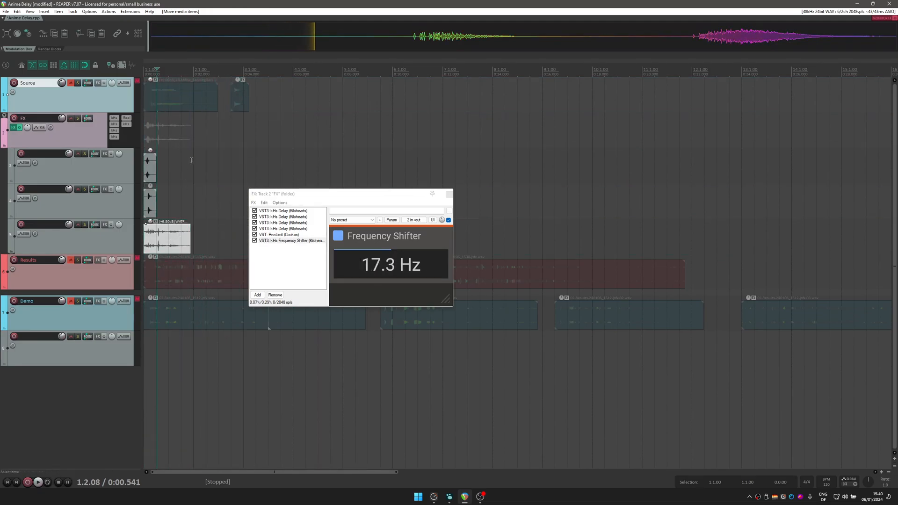
Step: Delete the clip on the second child track and move the bell clip from the Source track into its place
click(148, 202)
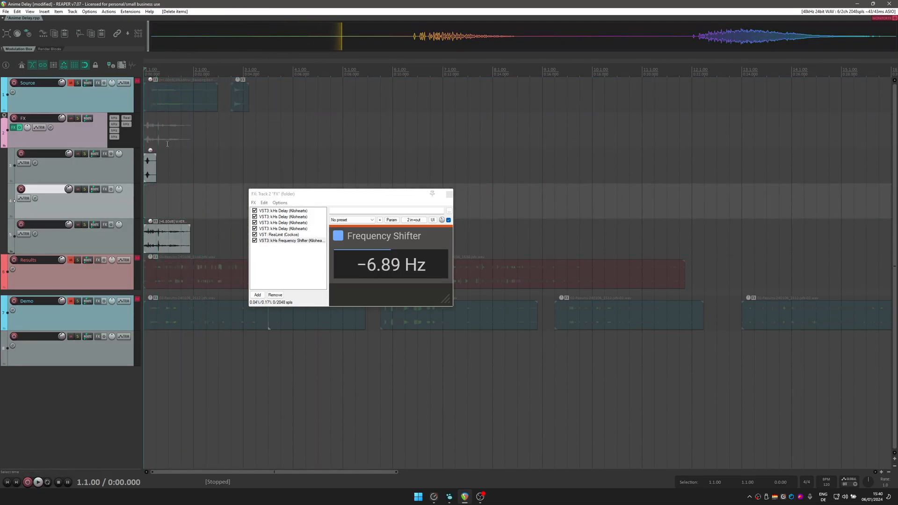
click(187, 98)
click(178, 96)
click(170, 201)
drag(178, 90, 178, 193)
Step: Play the three layered clips through the FX folder from the project start and move the effects window clear of the clips
click(145, 123)
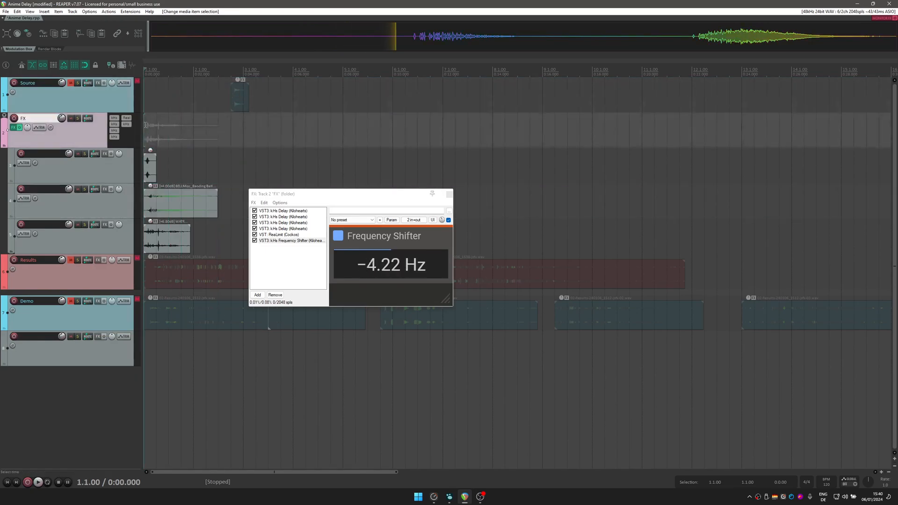
key(space)
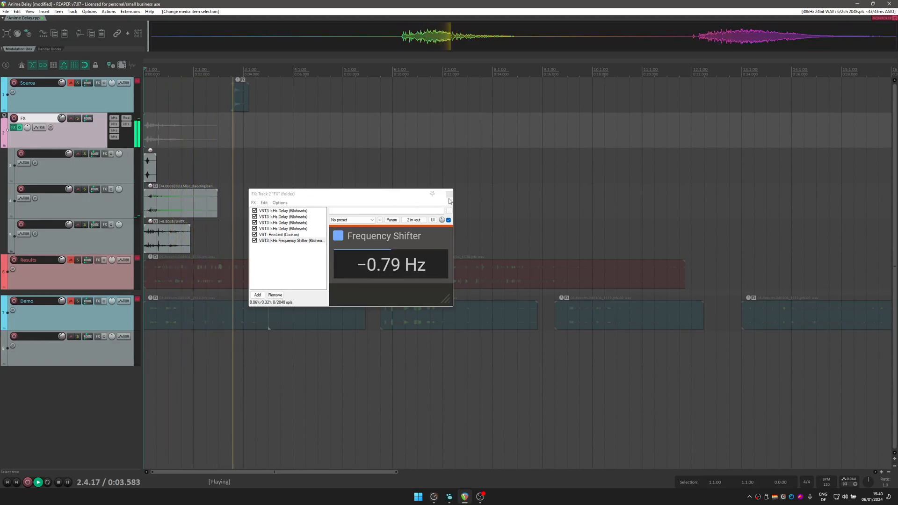
drag(411, 193, 806, 212)
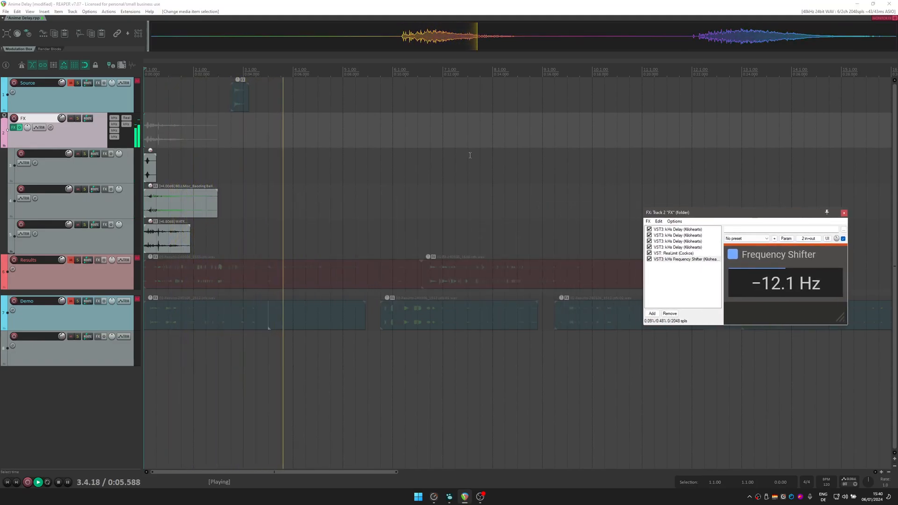
scroll(430, 156, down, 5)
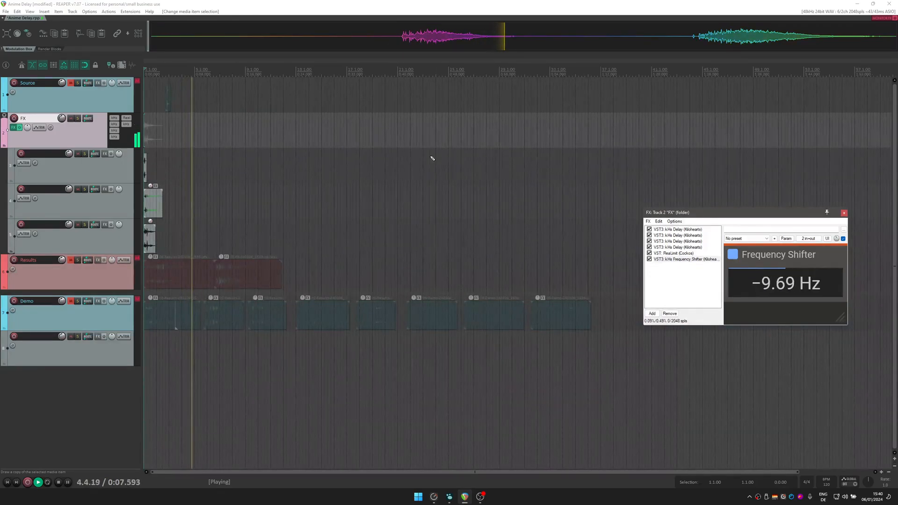